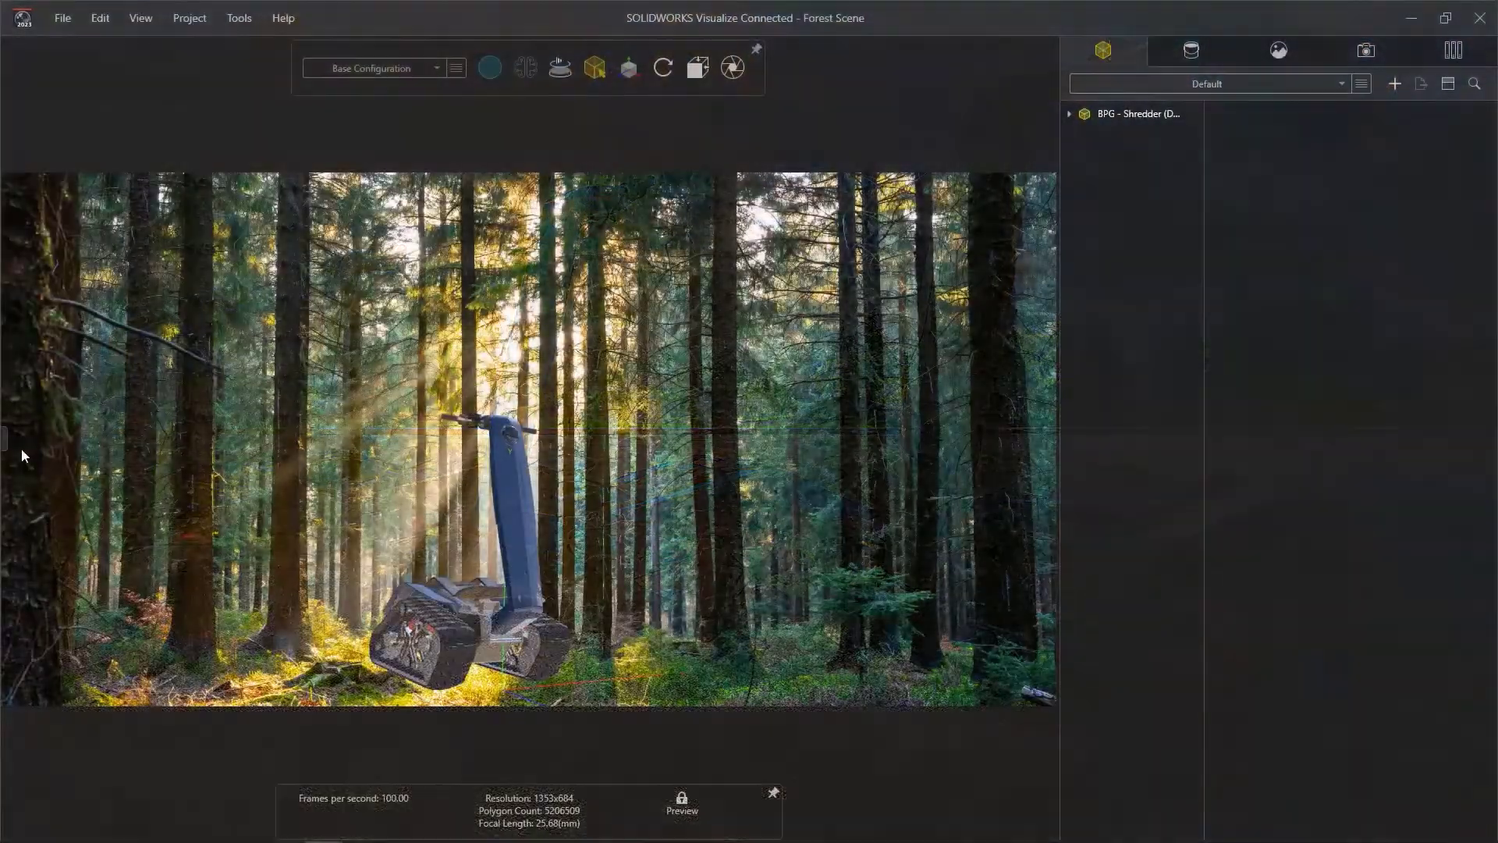
Import BPG - Shredder from a 3DEXPERIENCE 'shredder' search with Component/Part/Body grouping
click(5, 441)
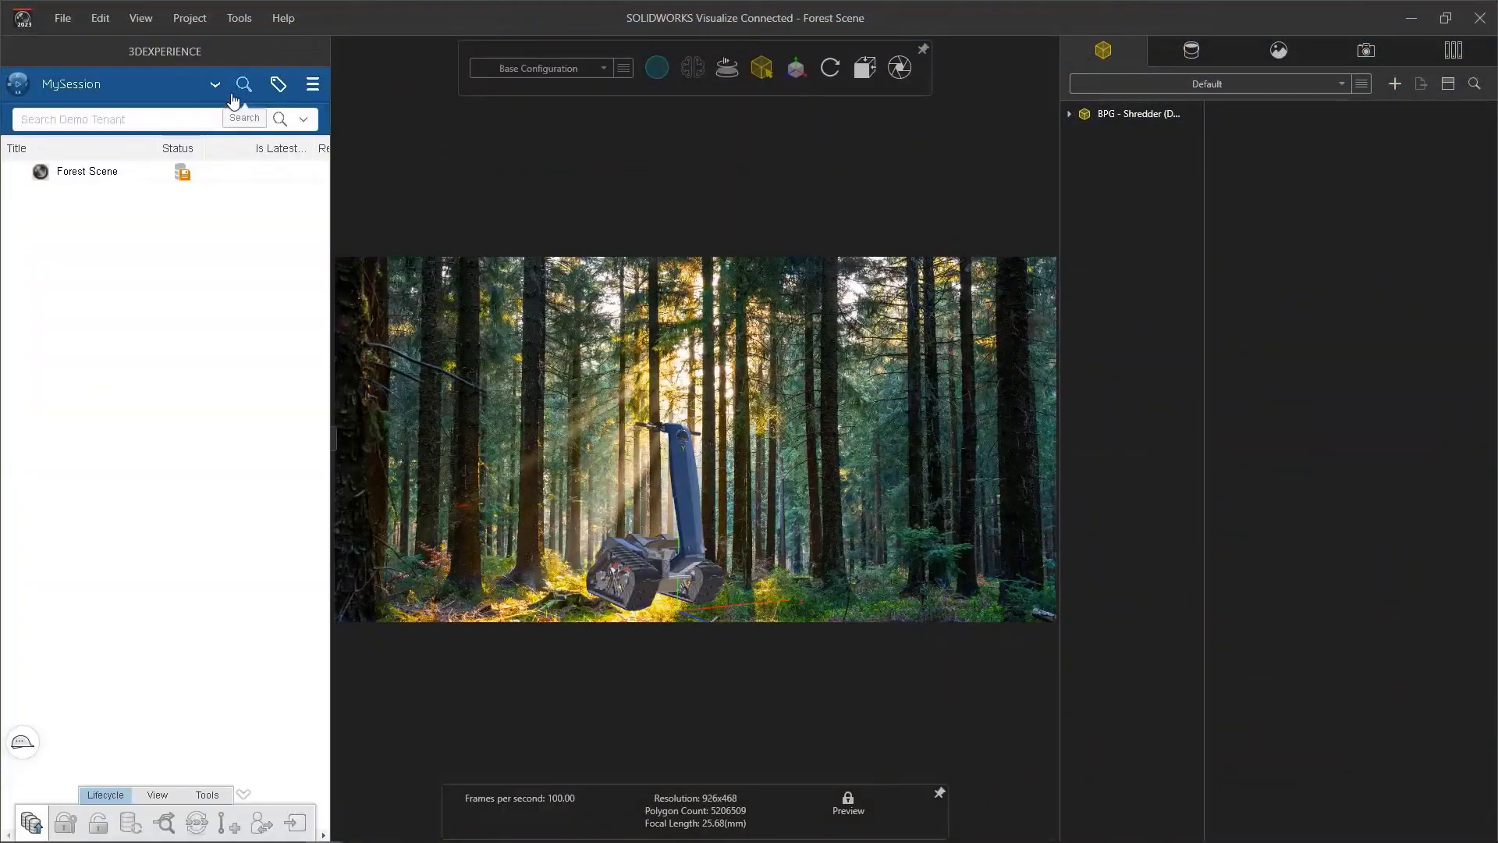
text(shredder)
key(Return)
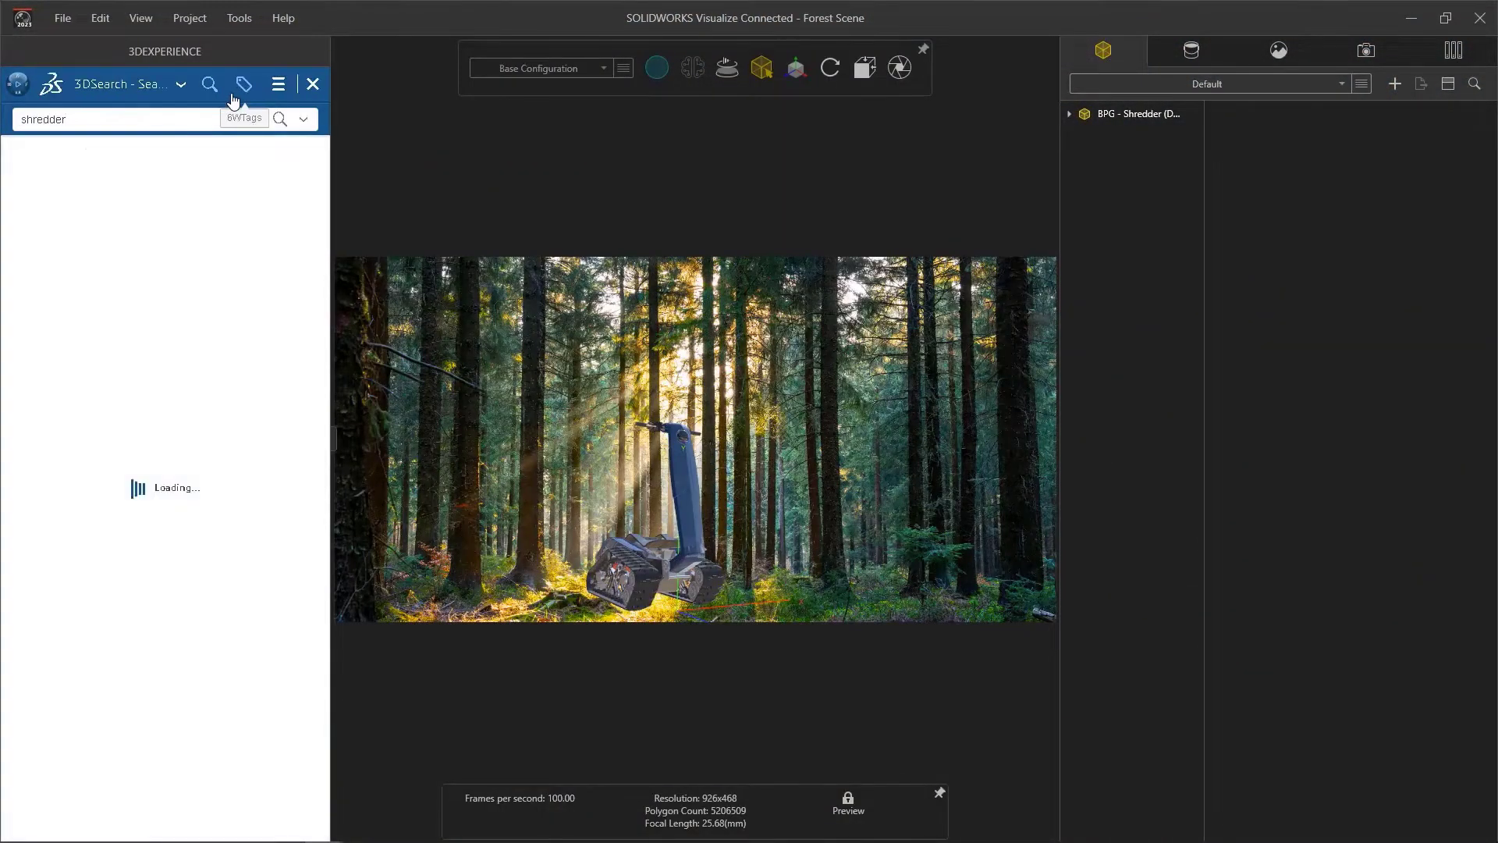
mouse_move(187, 208)
mouse_down()
mouse_move(441, 343)
mouse_move(351, 429)
mouse_up()
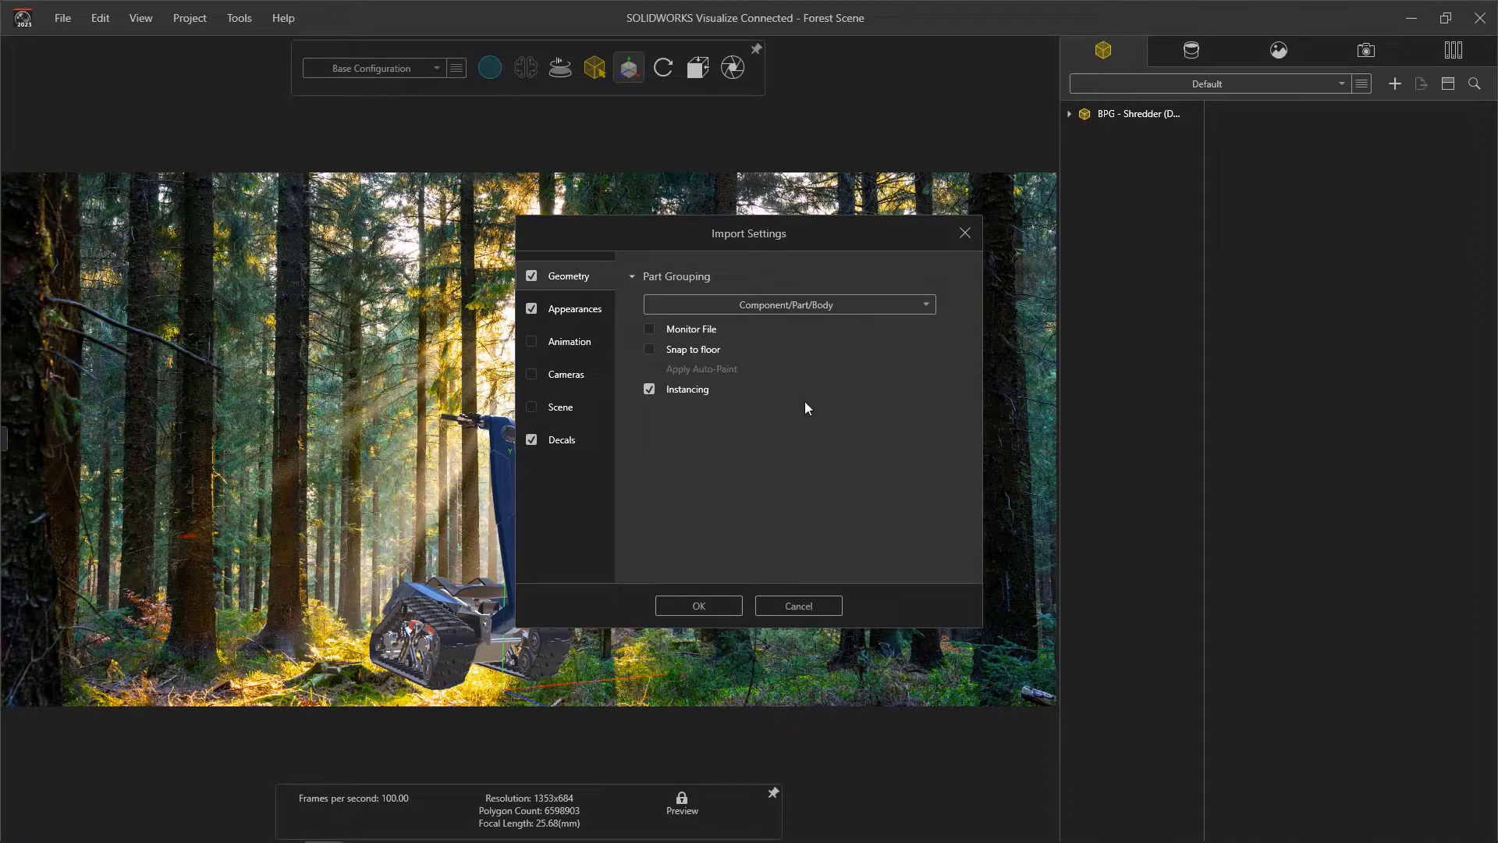
click(915, 309)
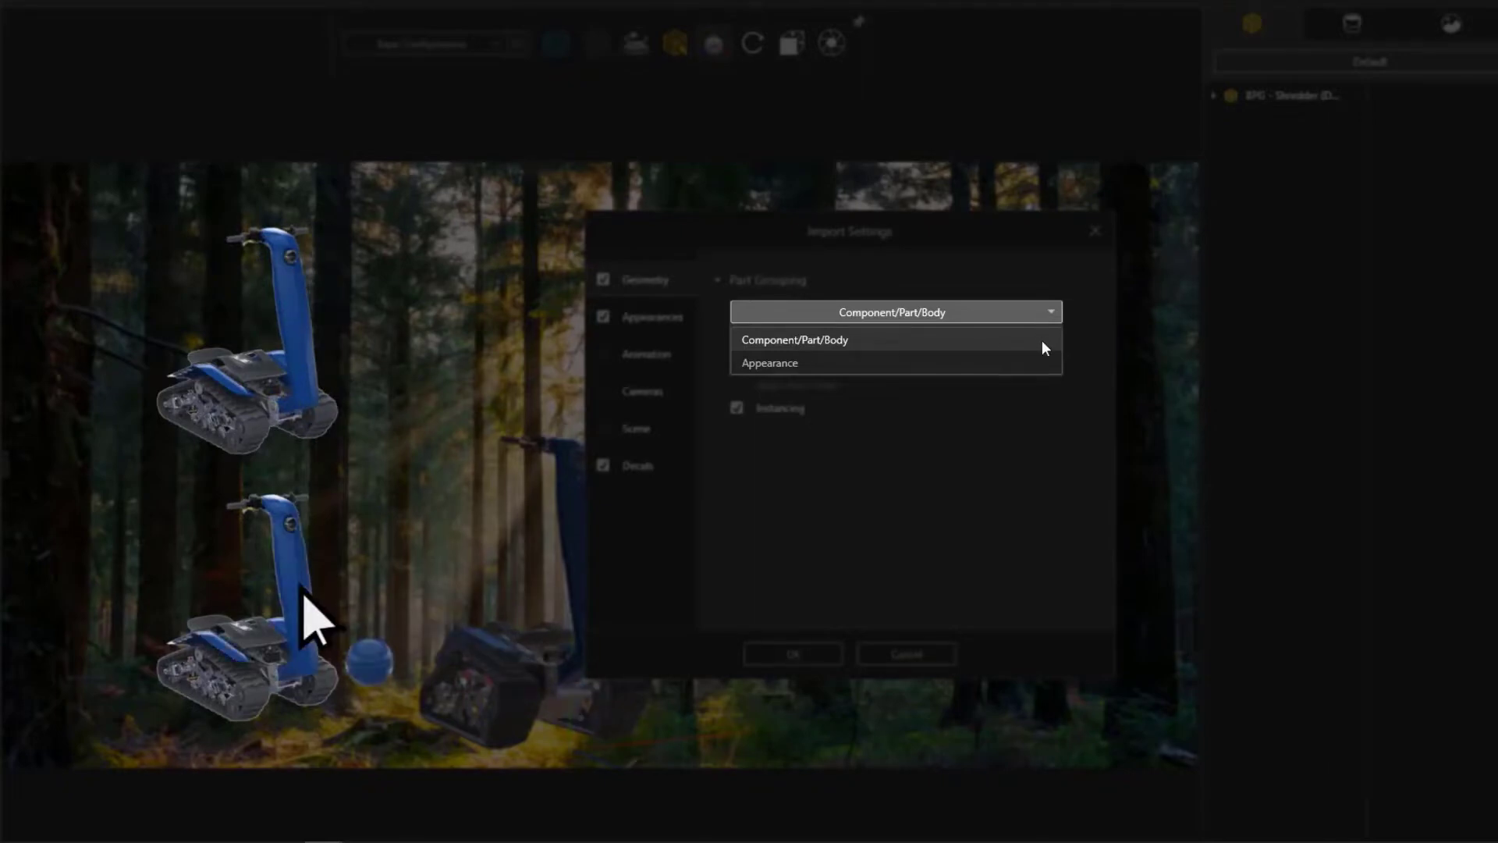
click(1041, 341)
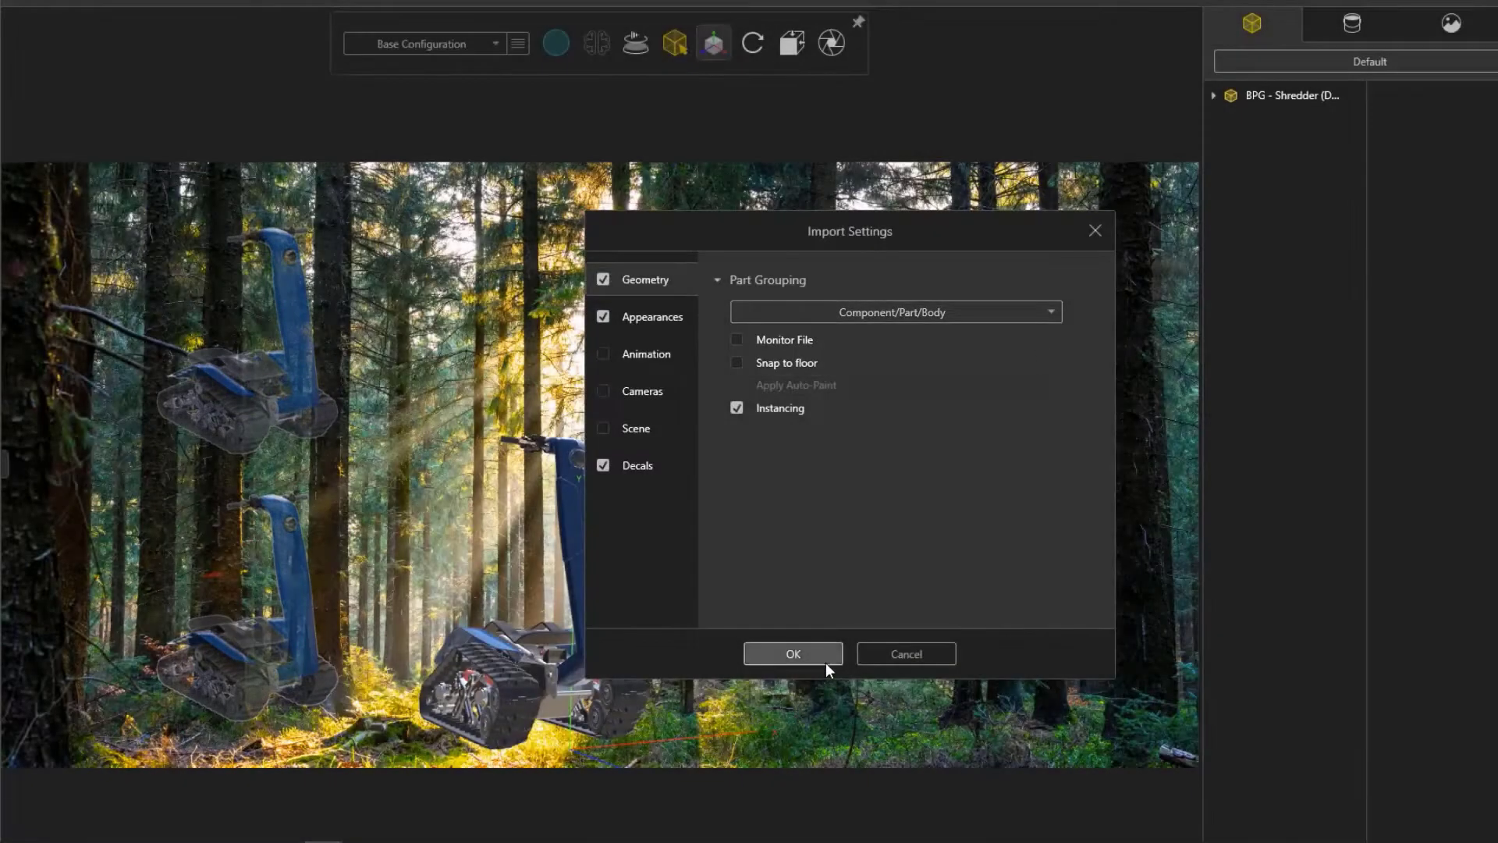
click(825, 662)
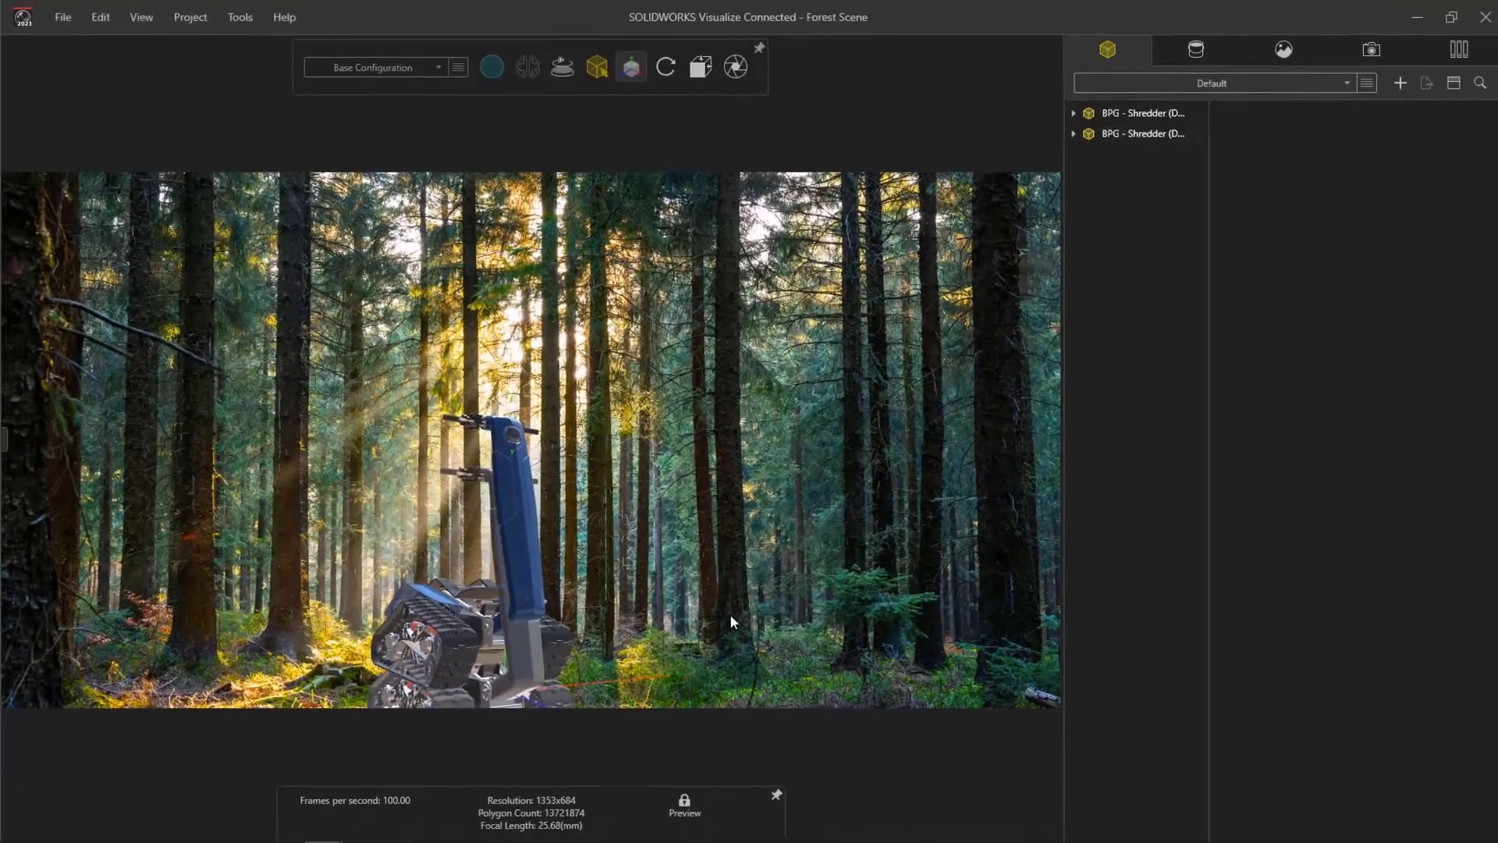
Move the new grey shredder to the right of the blue one
click(531, 649)
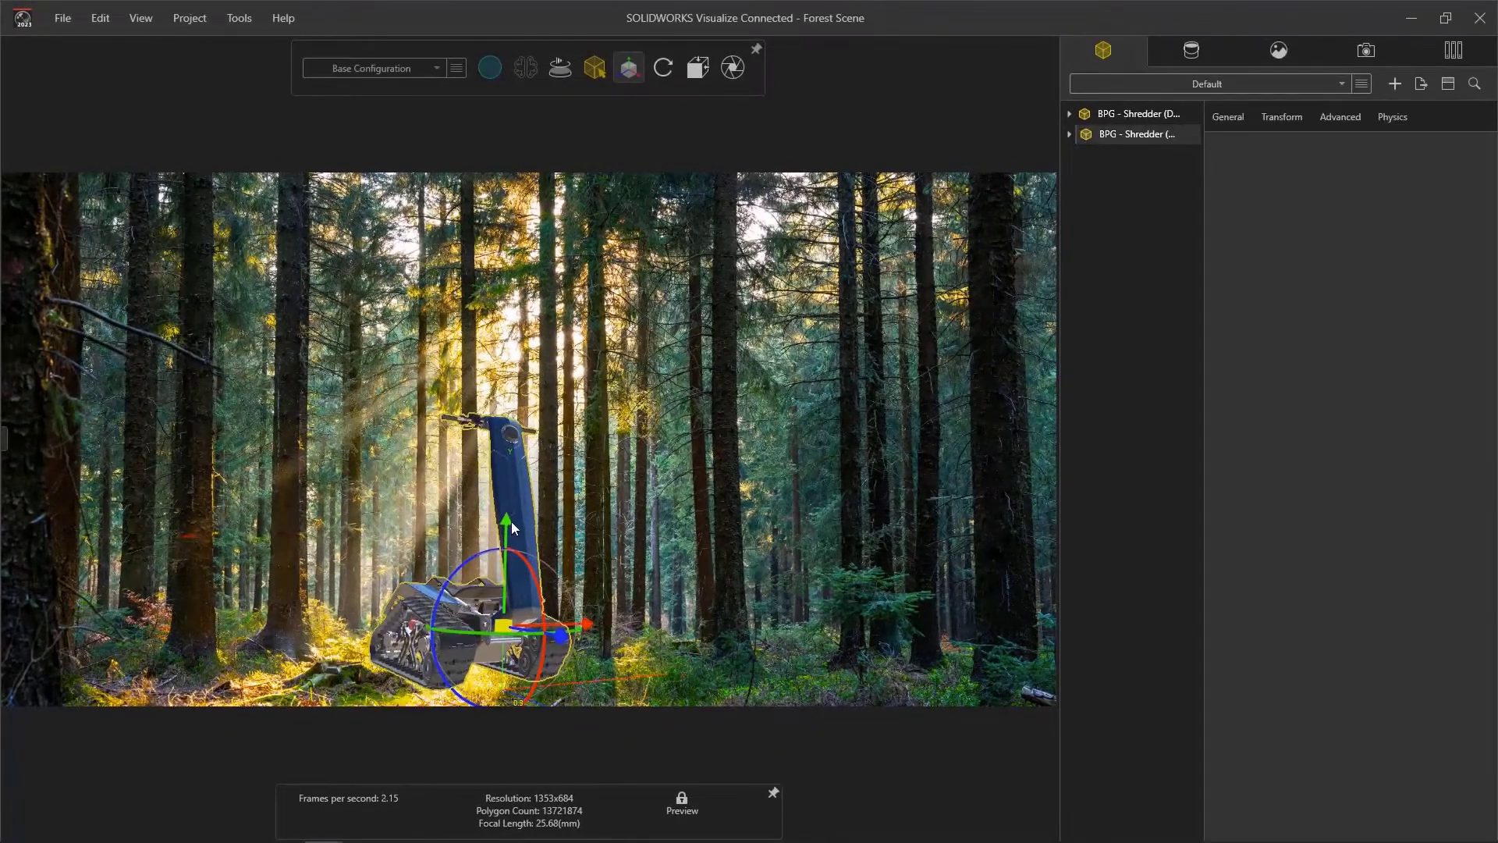
mouse_move(587, 681)
mouse_down()
mouse_move(669, 613)
mouse_move(701, 614)
mouse_move(499, 623)
mouse_move(550, 624)
mouse_up()
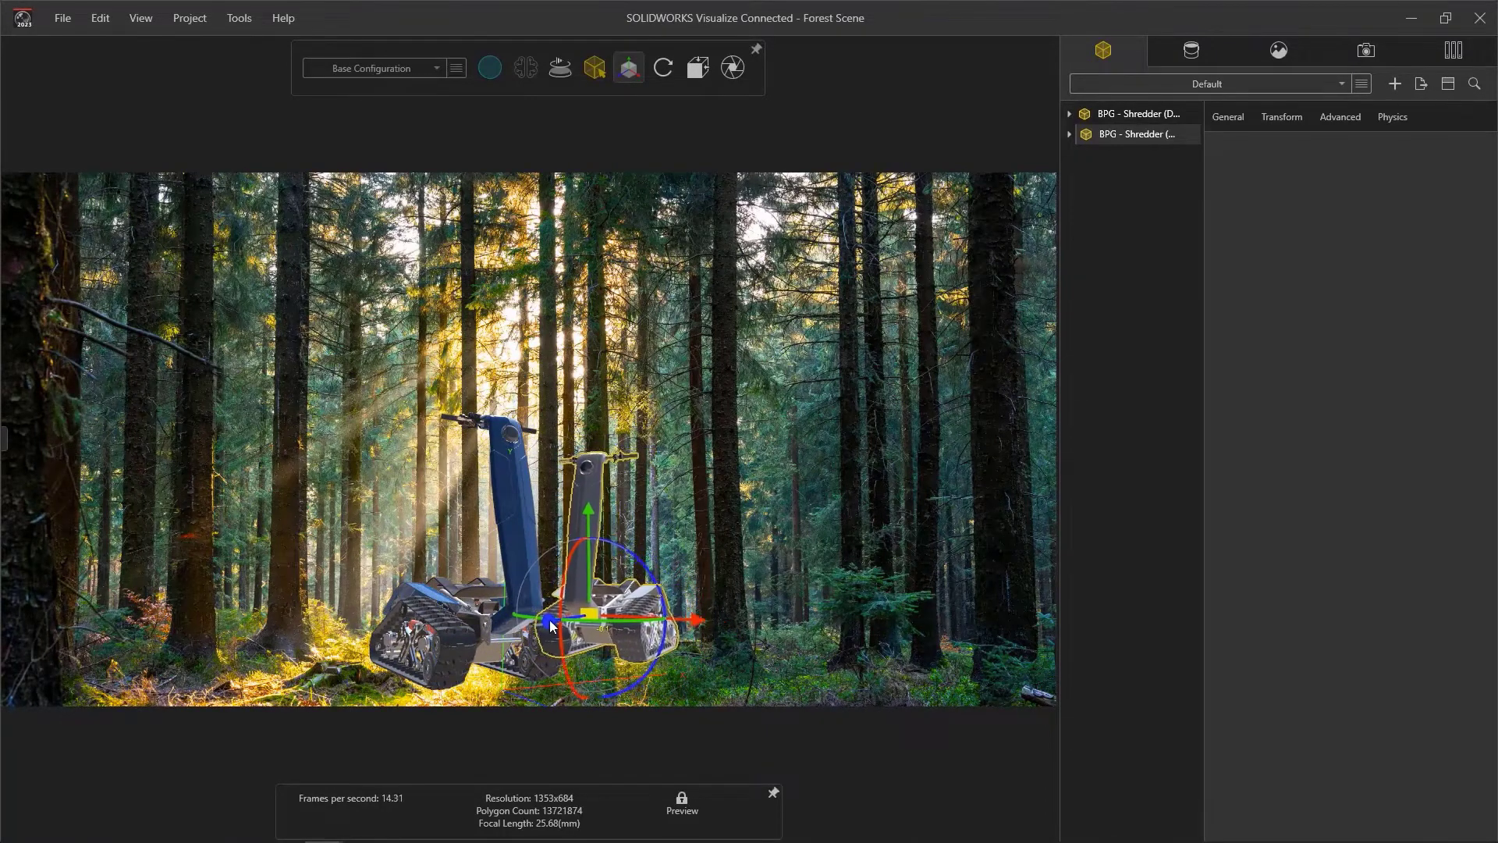
click(705, 644)
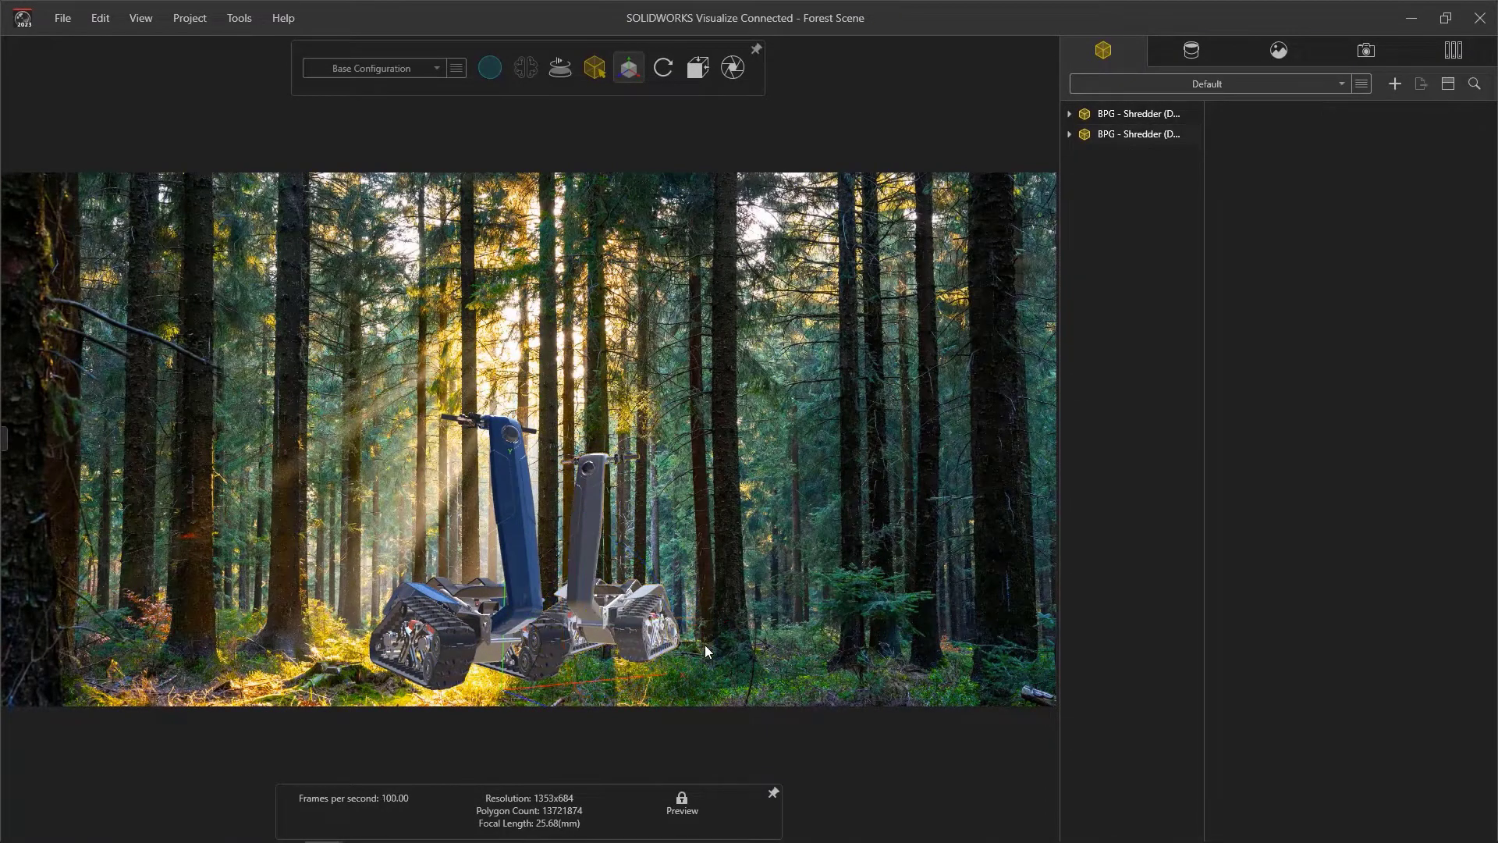
Rotate the shredder's 10000259-1 handle assembly down about -27°
click(582, 551)
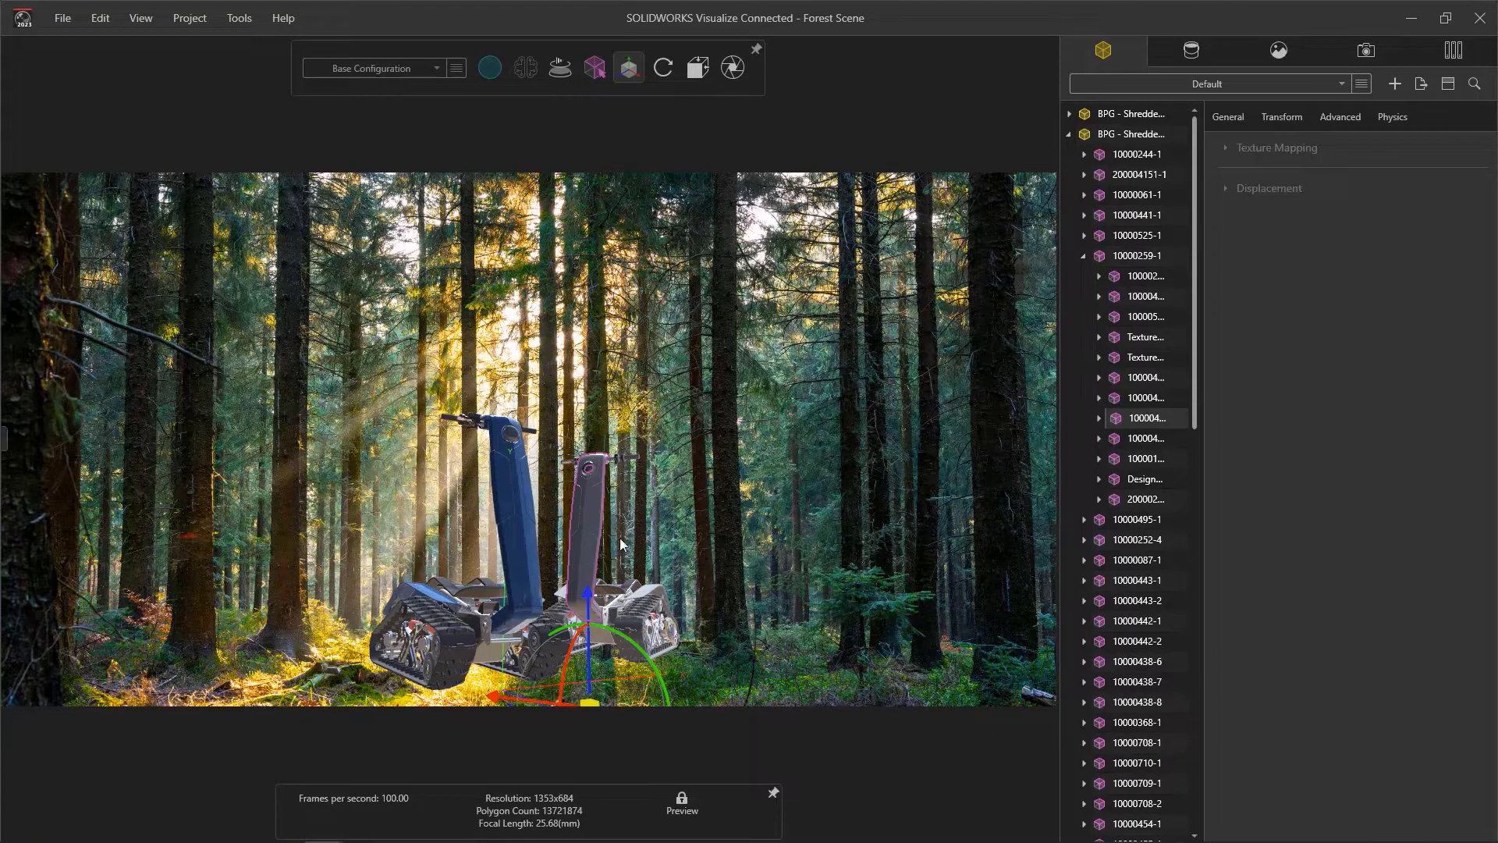
click(1084, 137)
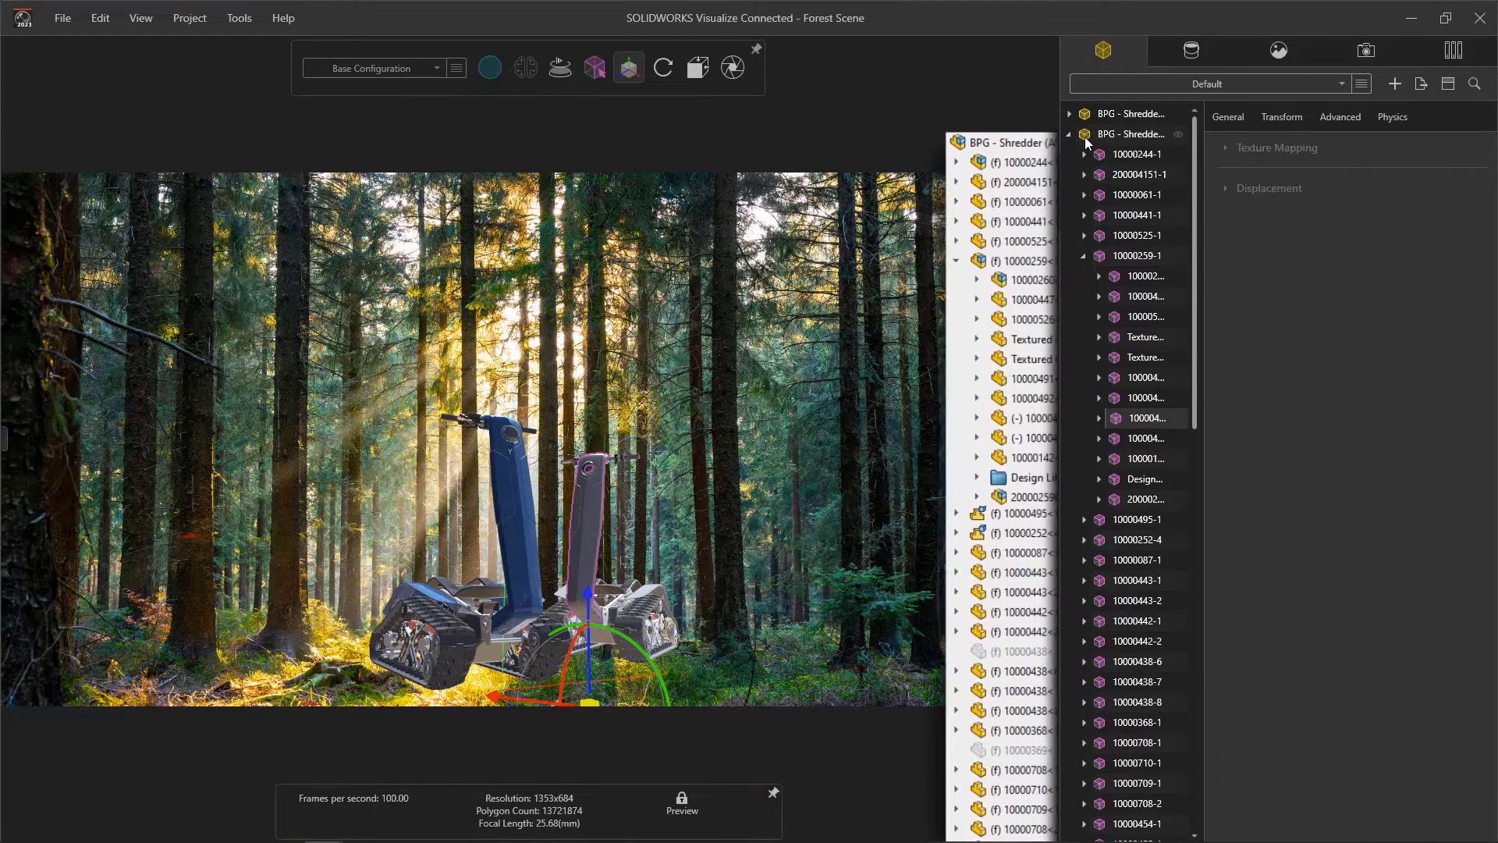
click(1101, 257)
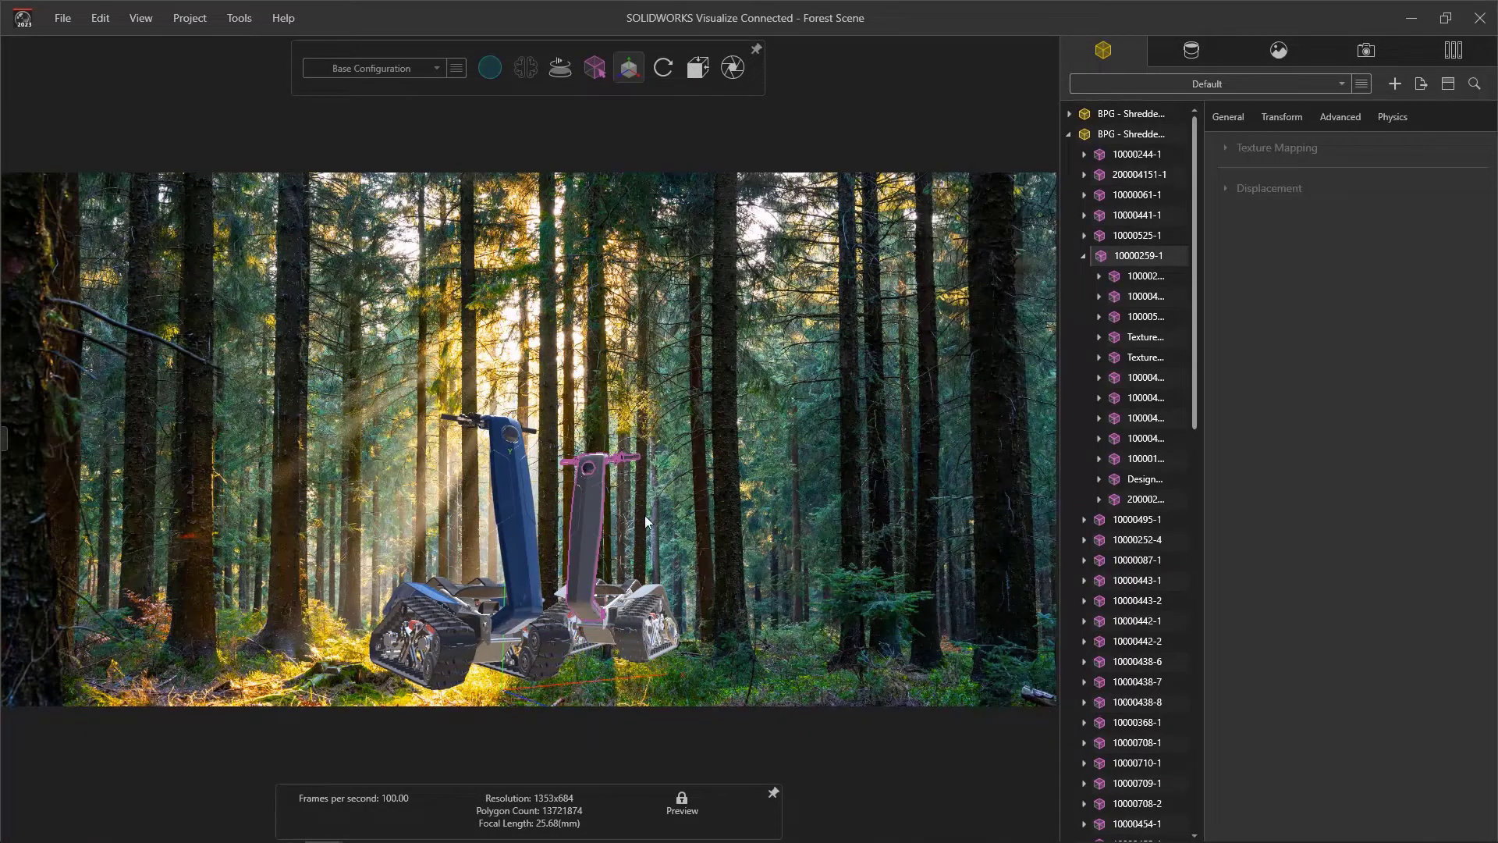
click(616, 515)
drag(593, 539, 699, 442)
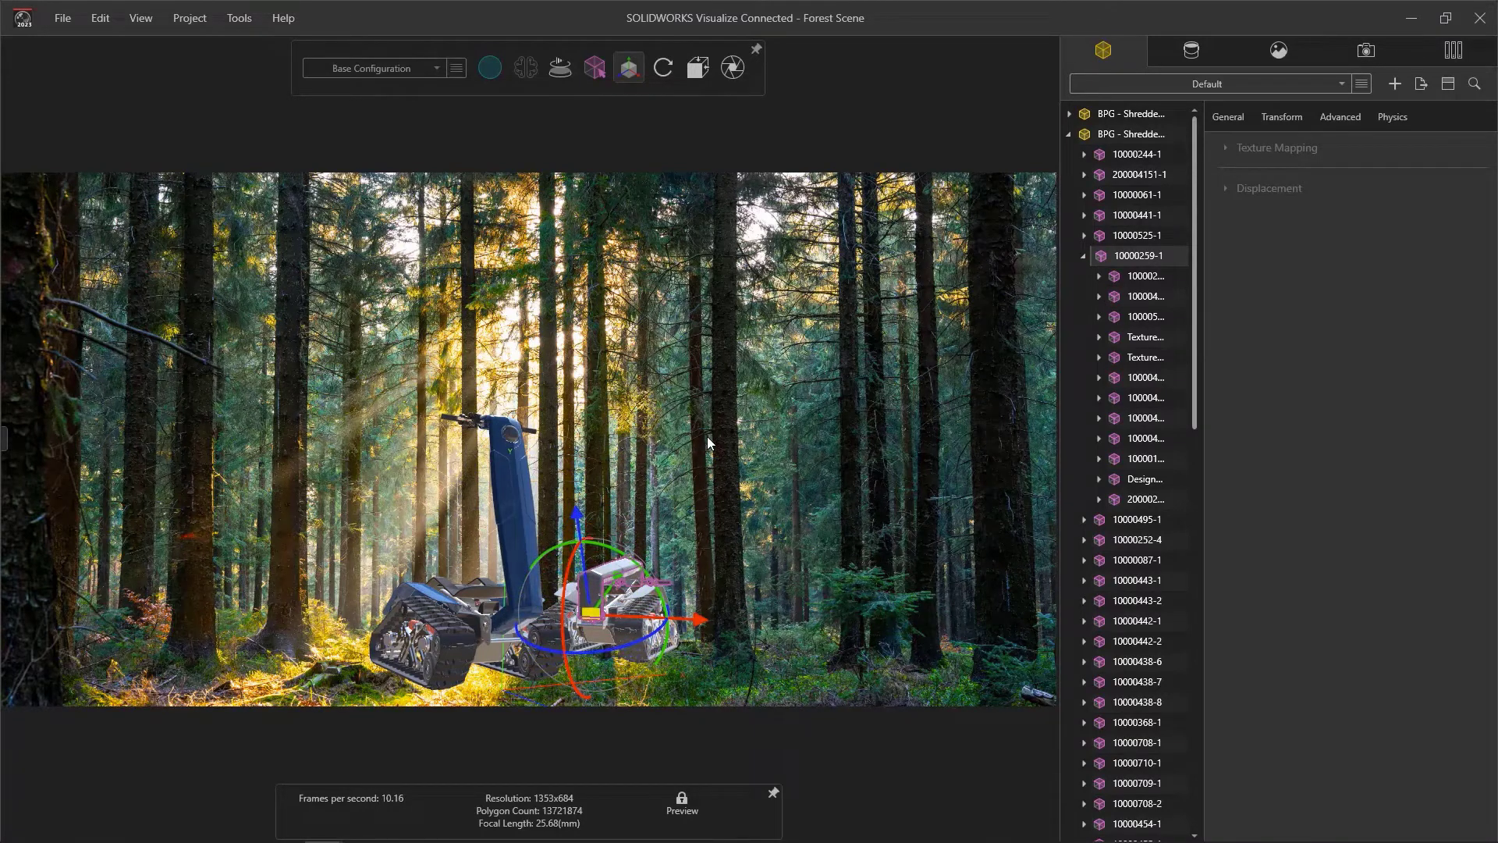
click(707, 442)
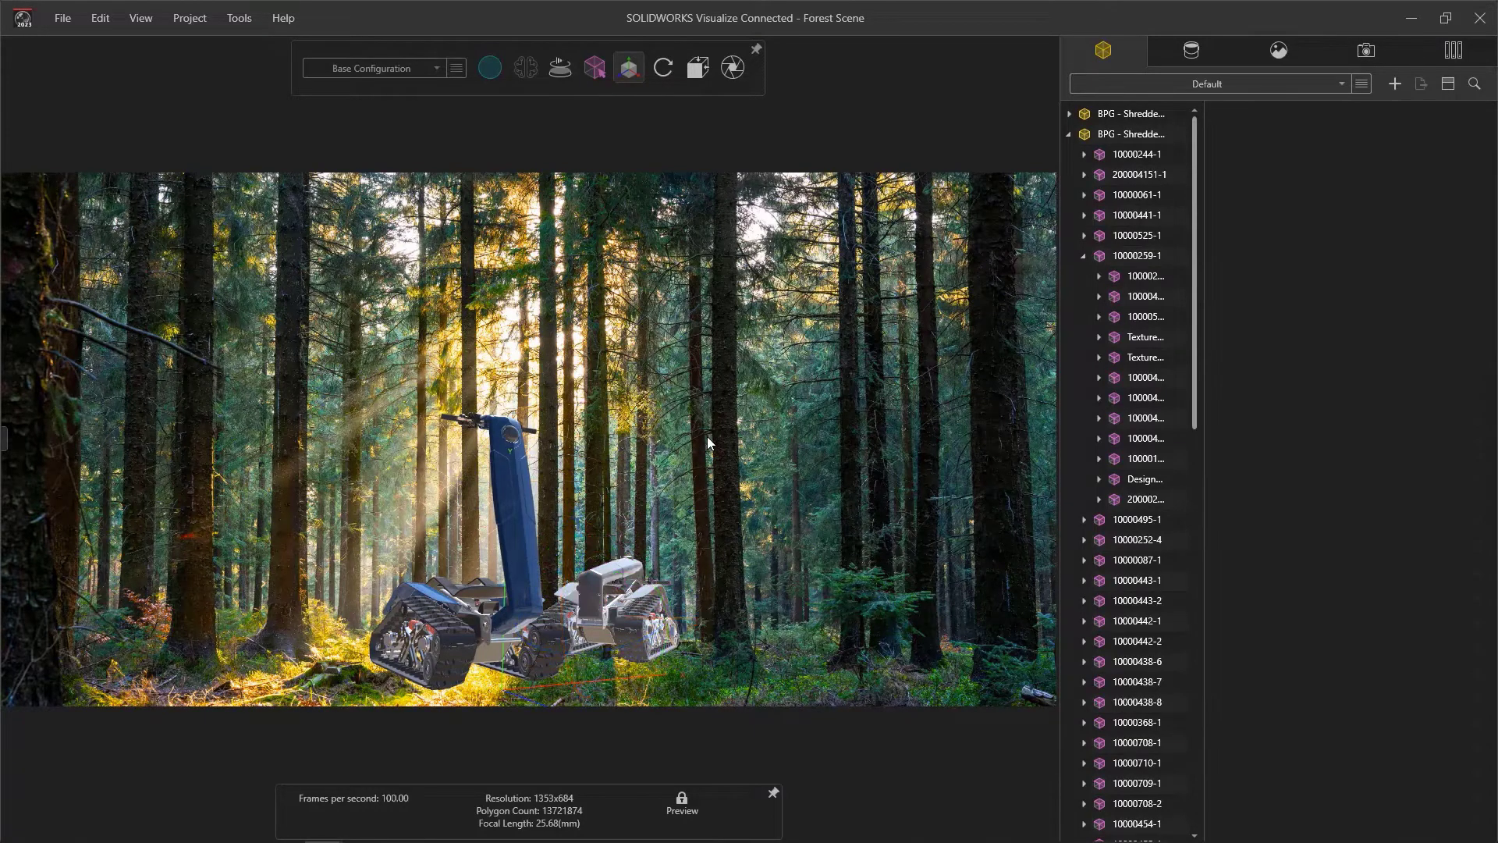
click(1069, 135)
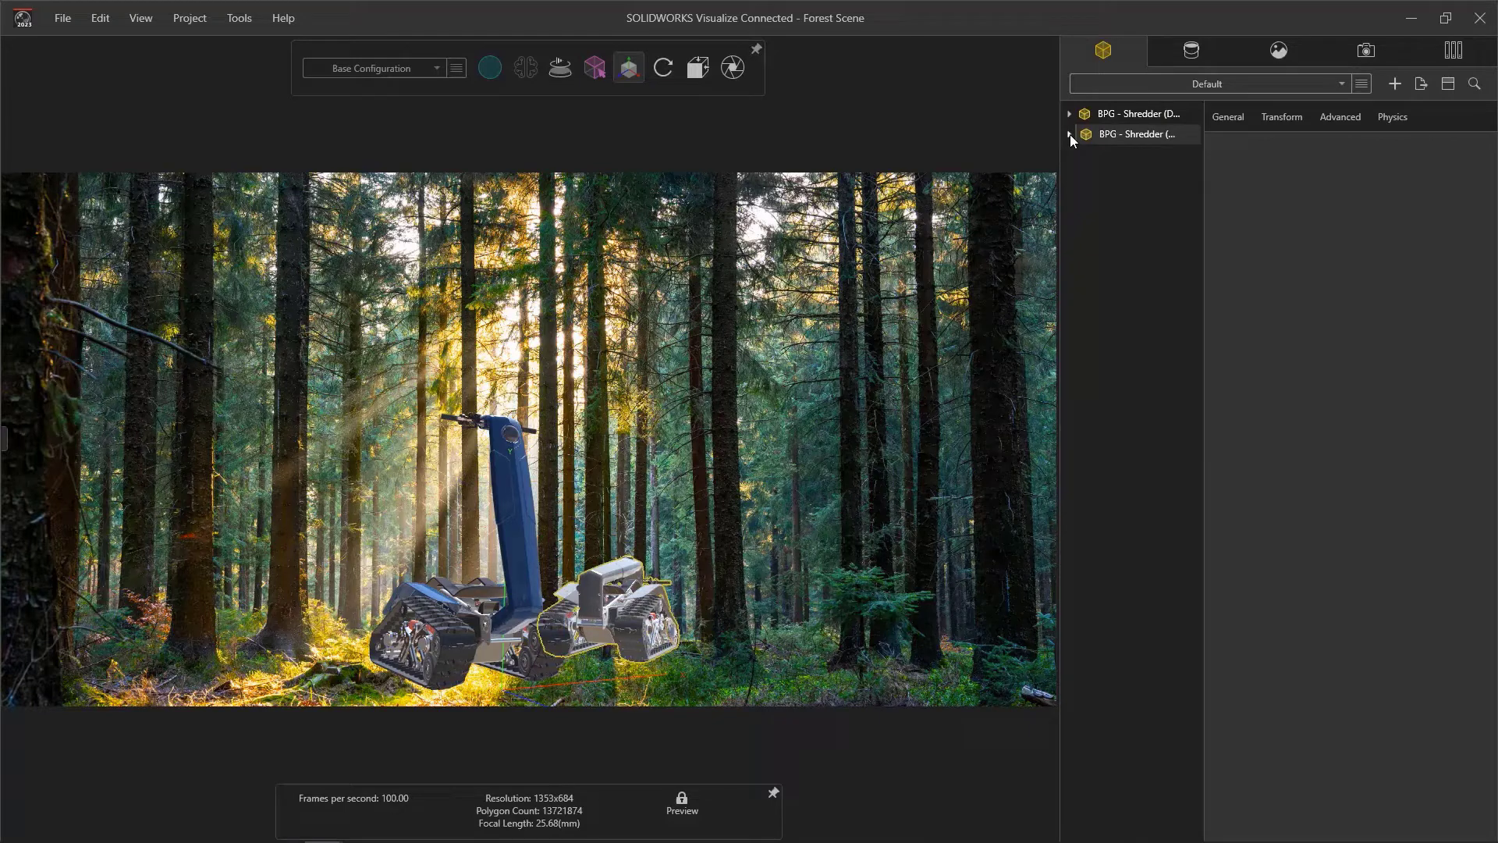
Import Forest Trail.gltf with Part Grouping left on Automatic
key(ctrl+i)
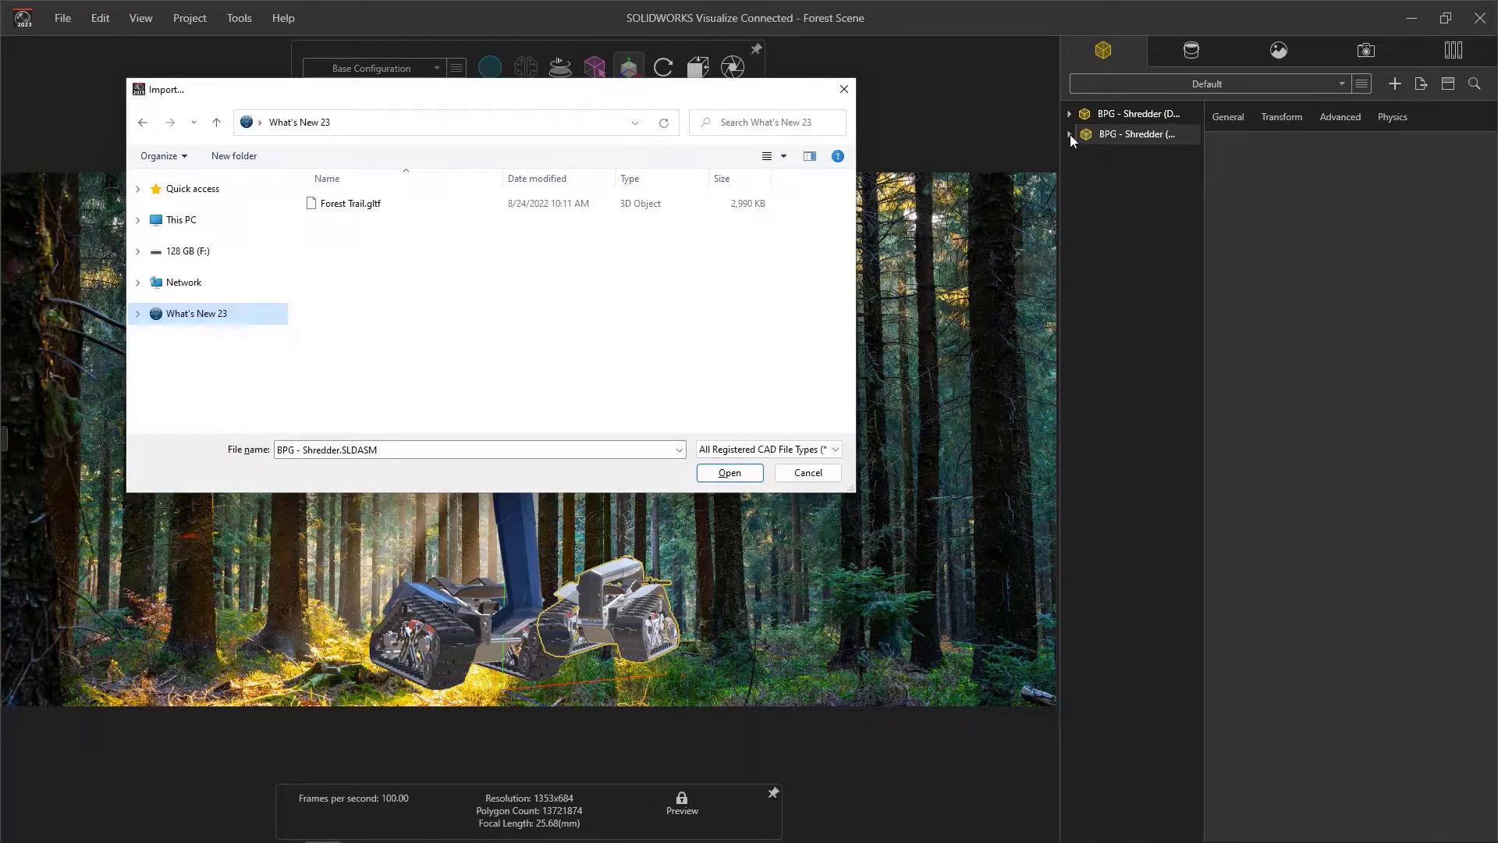
double_click(457, 204)
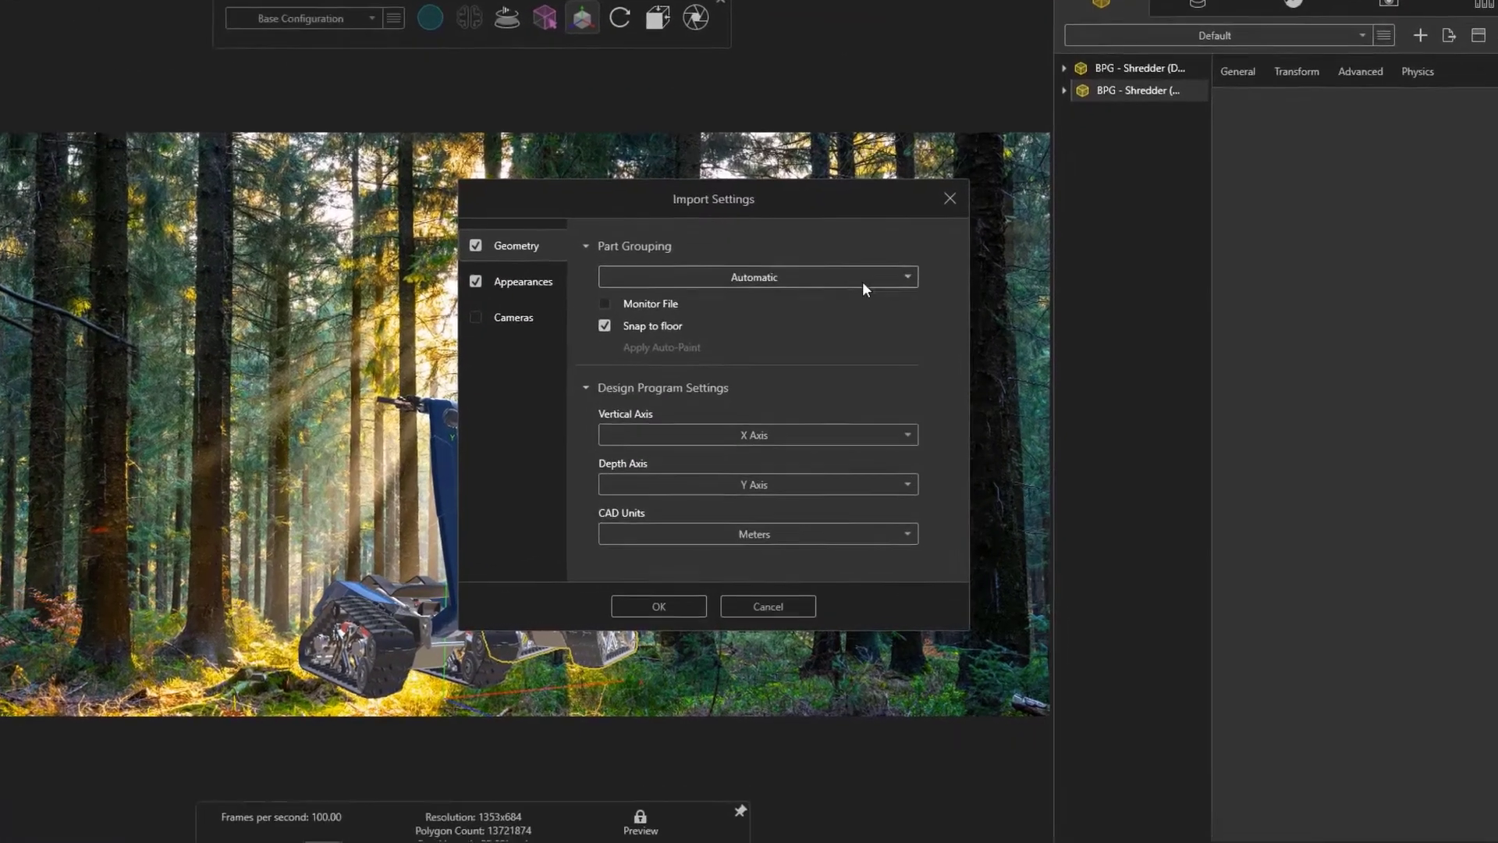
click(925, 305)
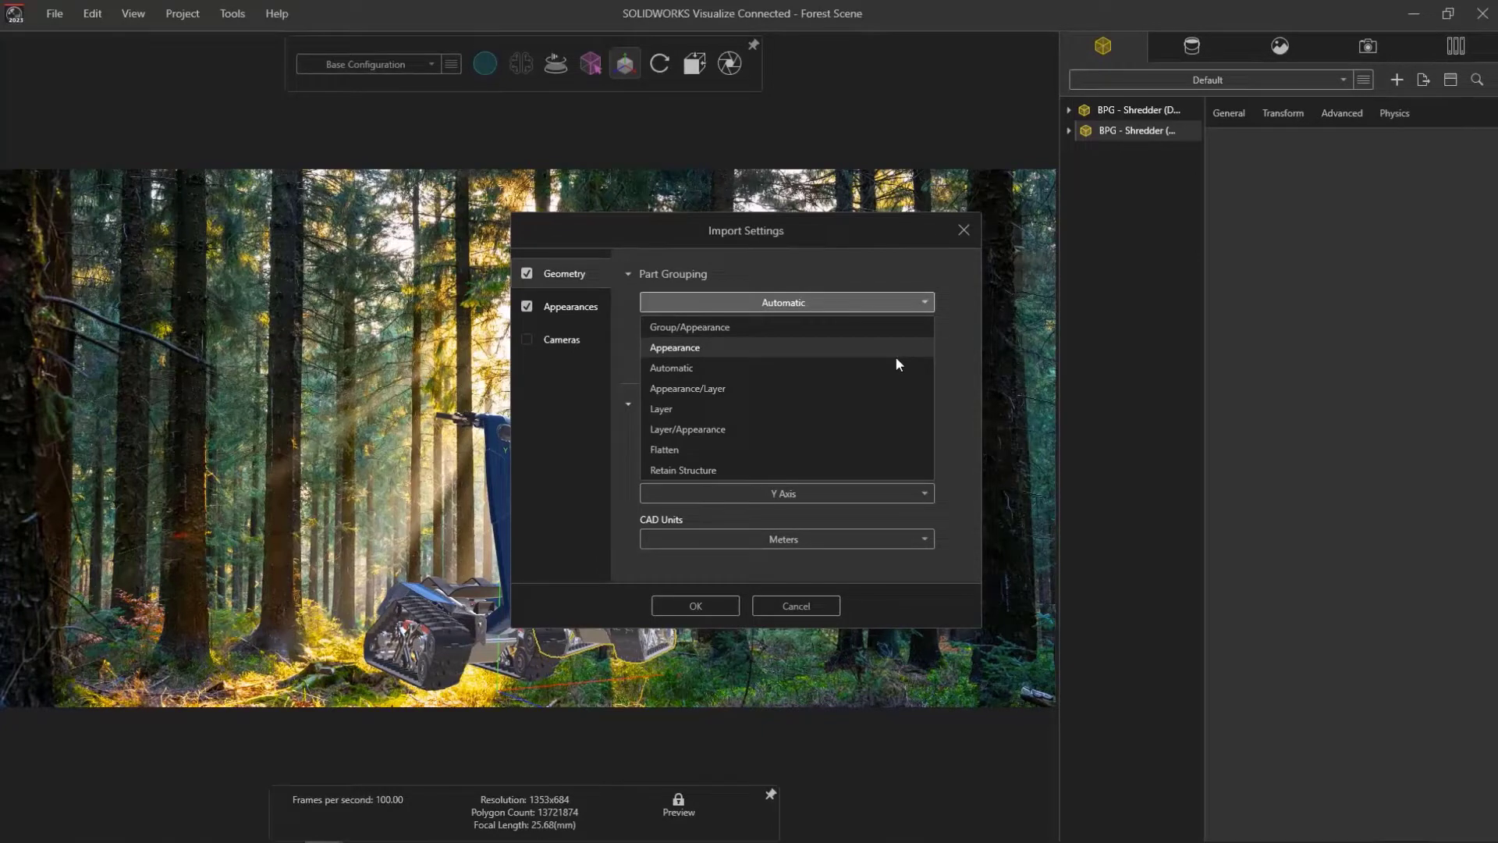
click(896, 355)
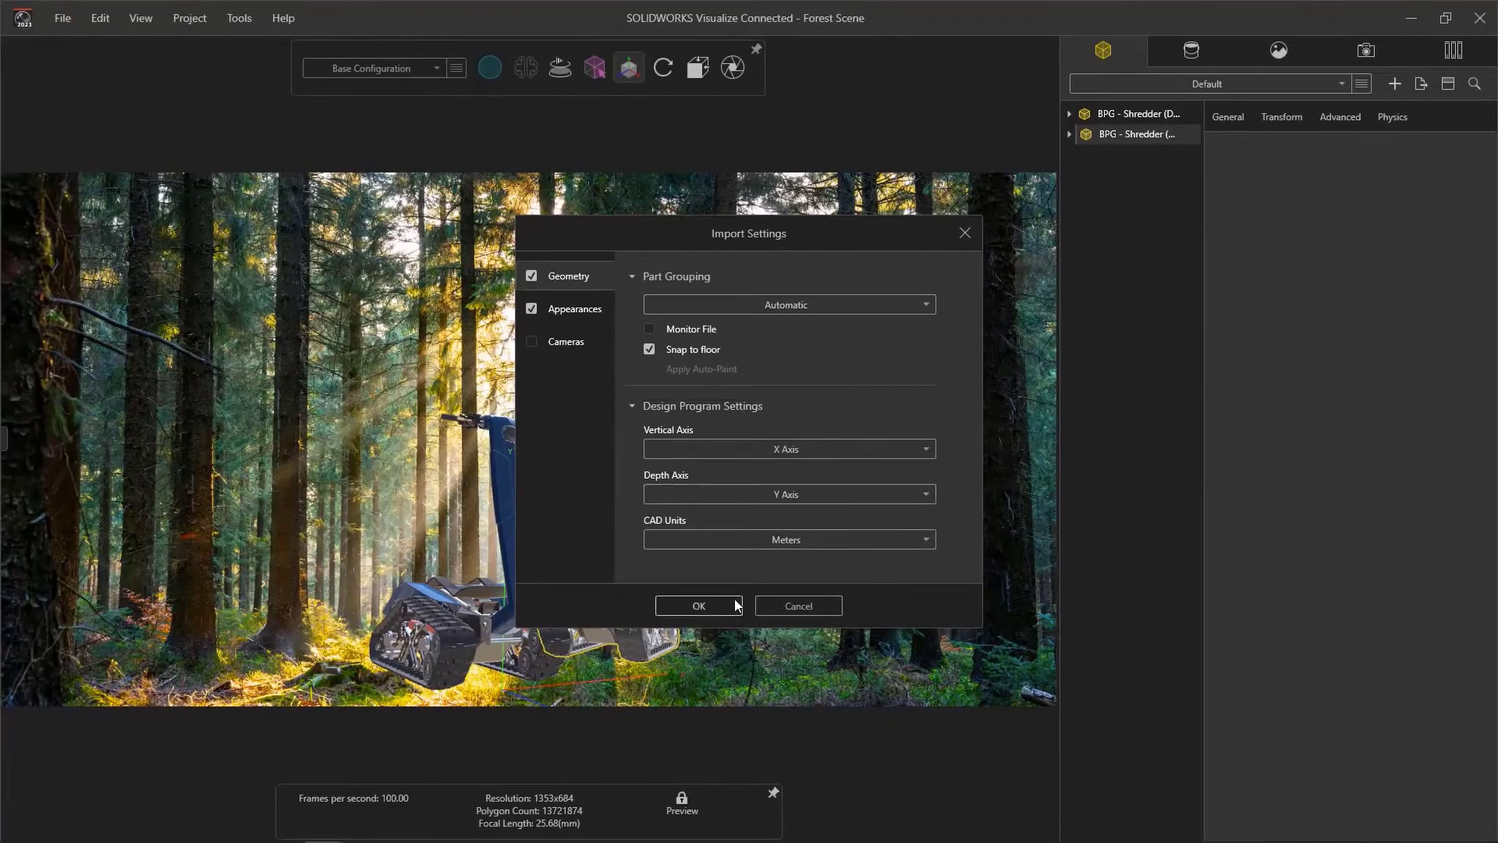
click(695, 606)
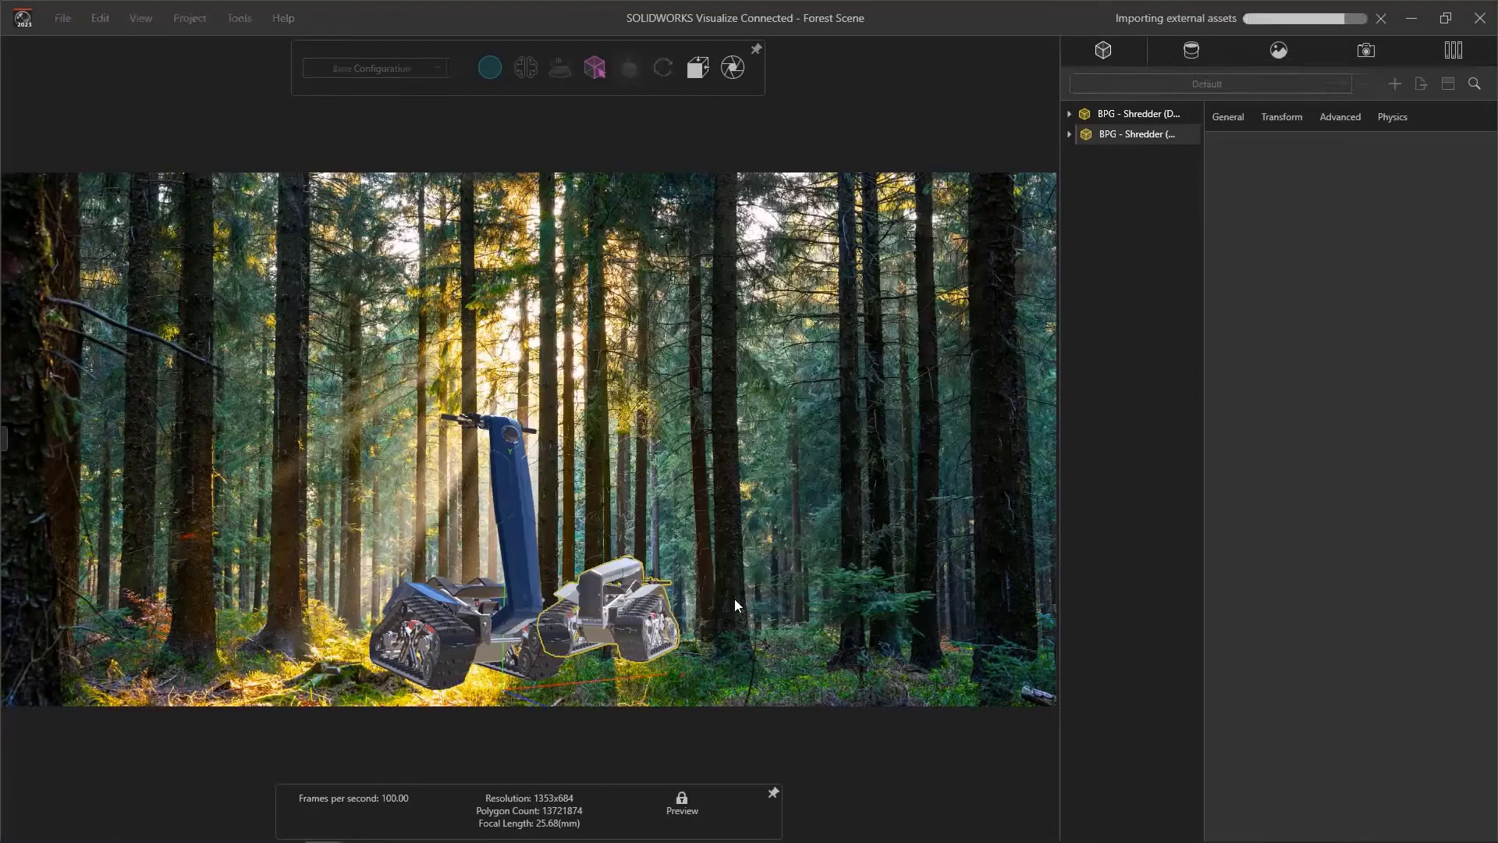
Apply the 1 Forest Floor appearance to the Forest Trail ground and rotate it
click(1175, 57)
drag(1100, 156, 635, 680)
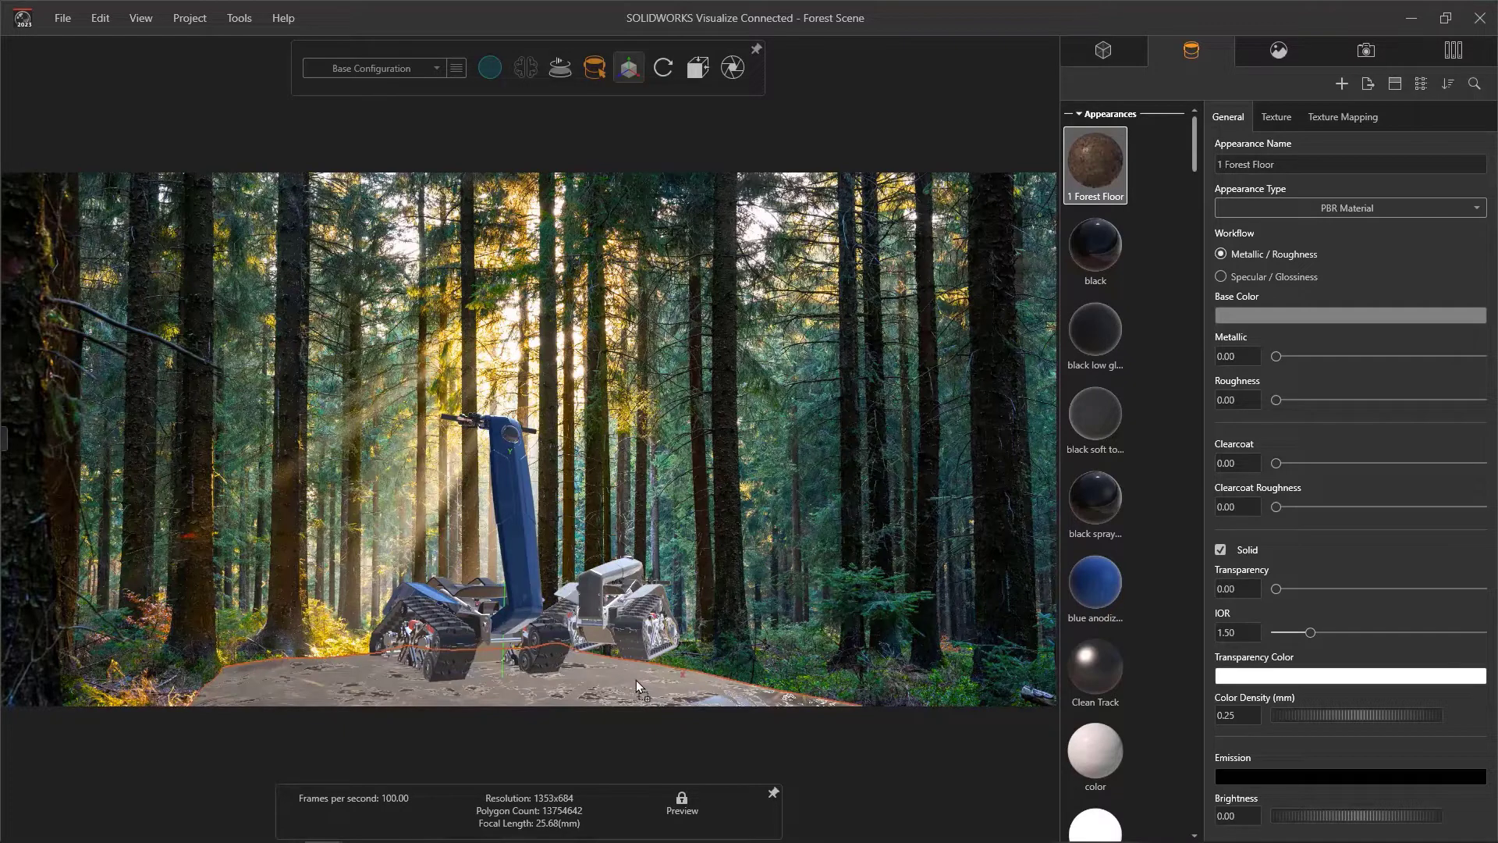
click(636, 681)
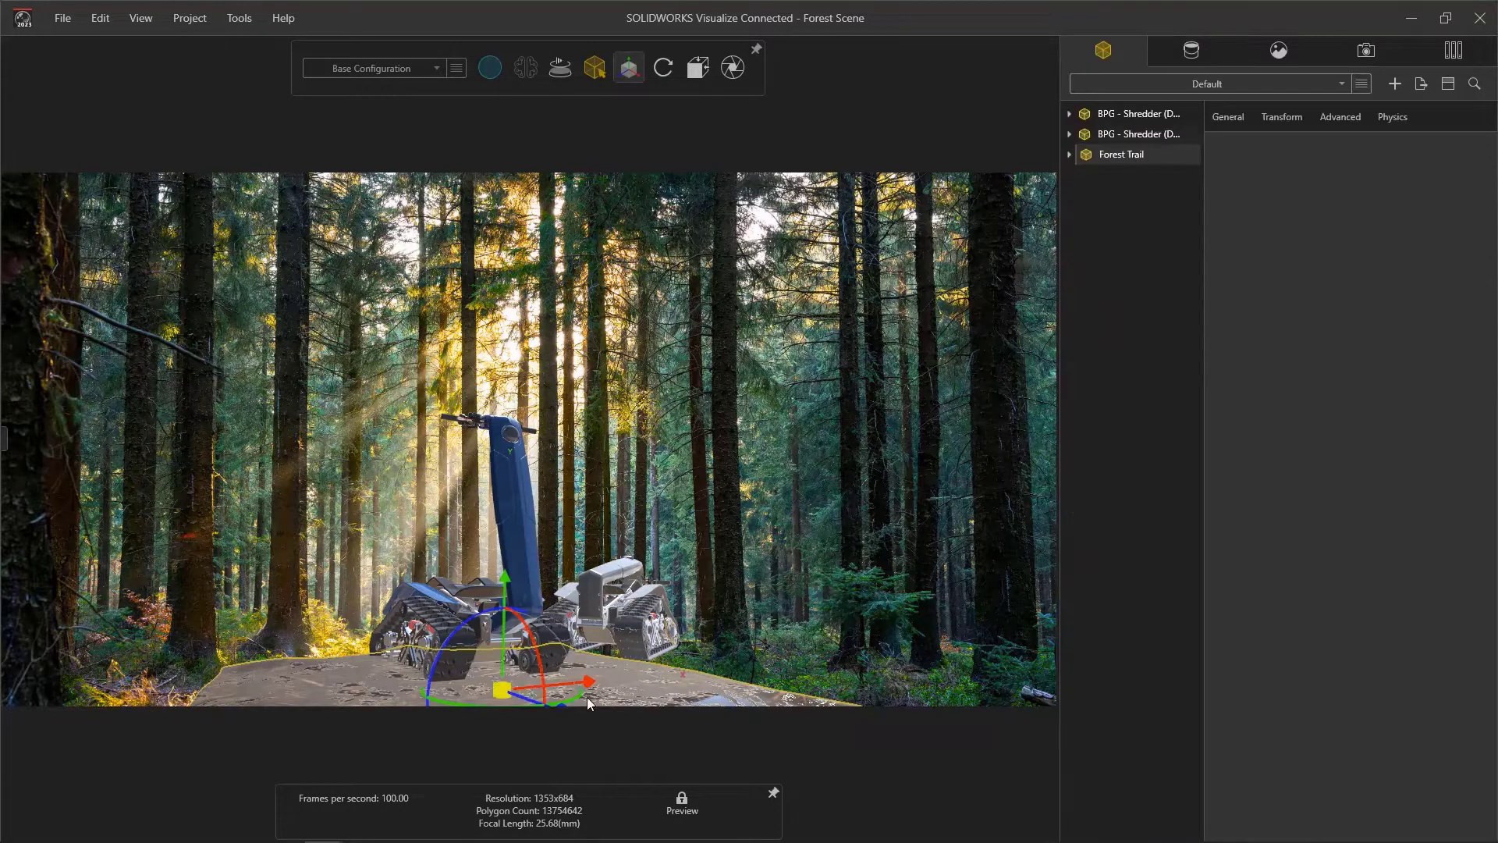
mouse_move(576, 697)
mouse_down()
mouse_move(481, 671)
mouse_move(504, 672)
mouse_up()
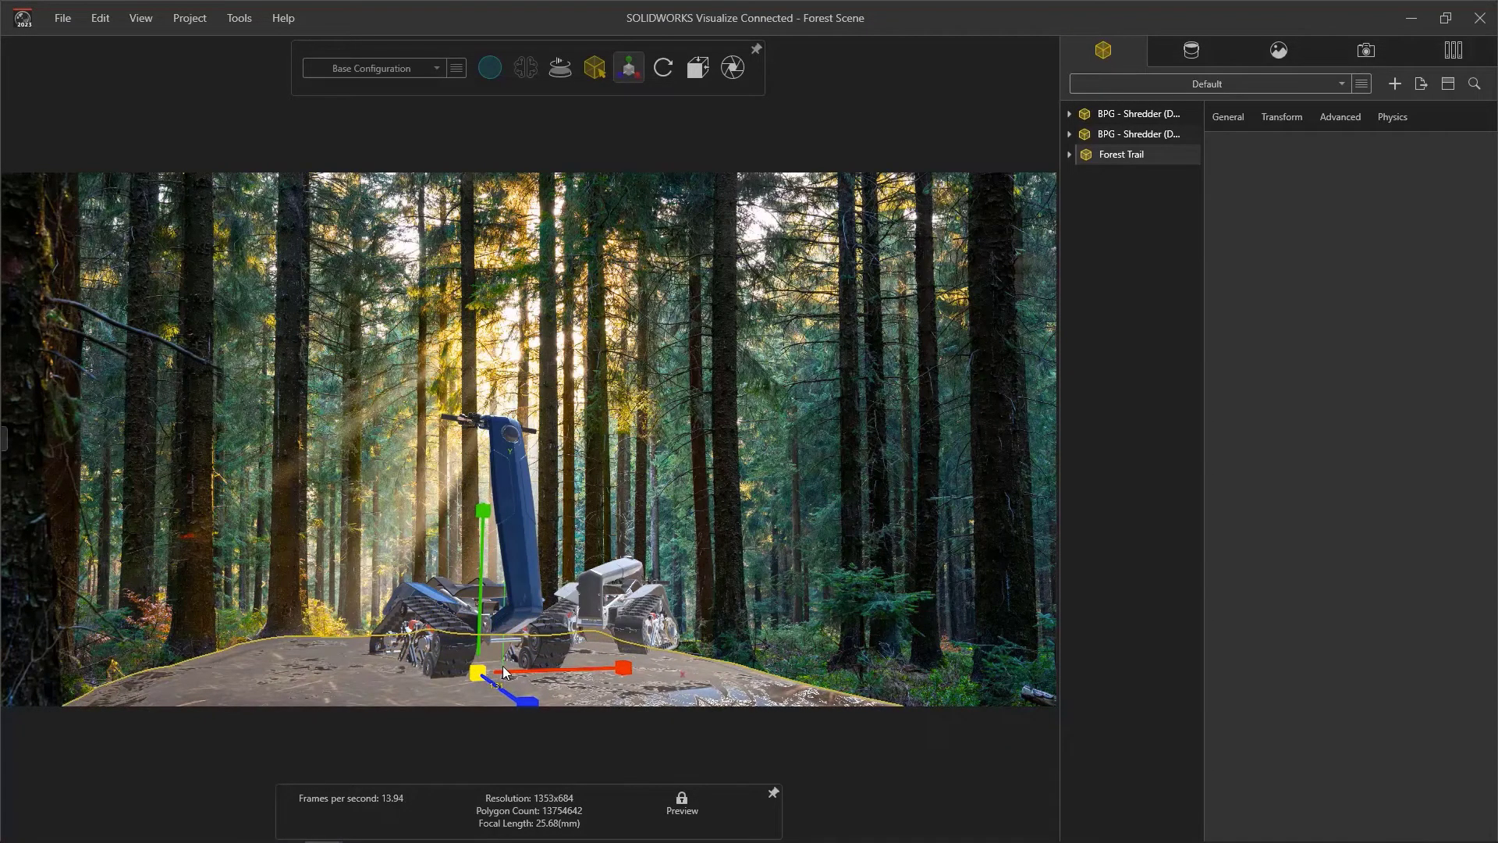
Shift, tilt and lower the Forest Trail ground so it sits beneath both shredders
key(space)
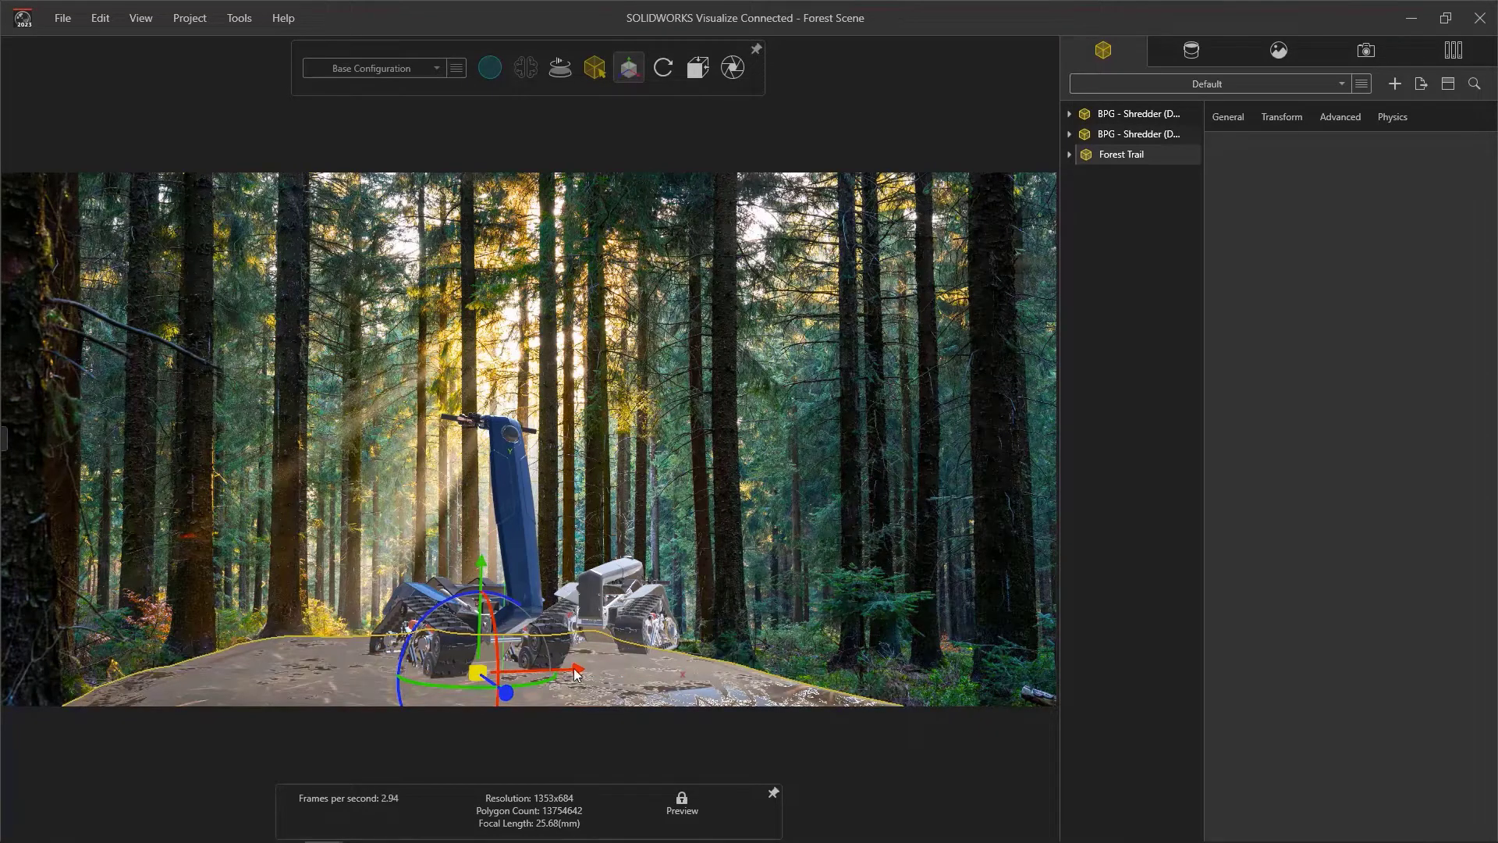
drag(576, 672, 585, 672)
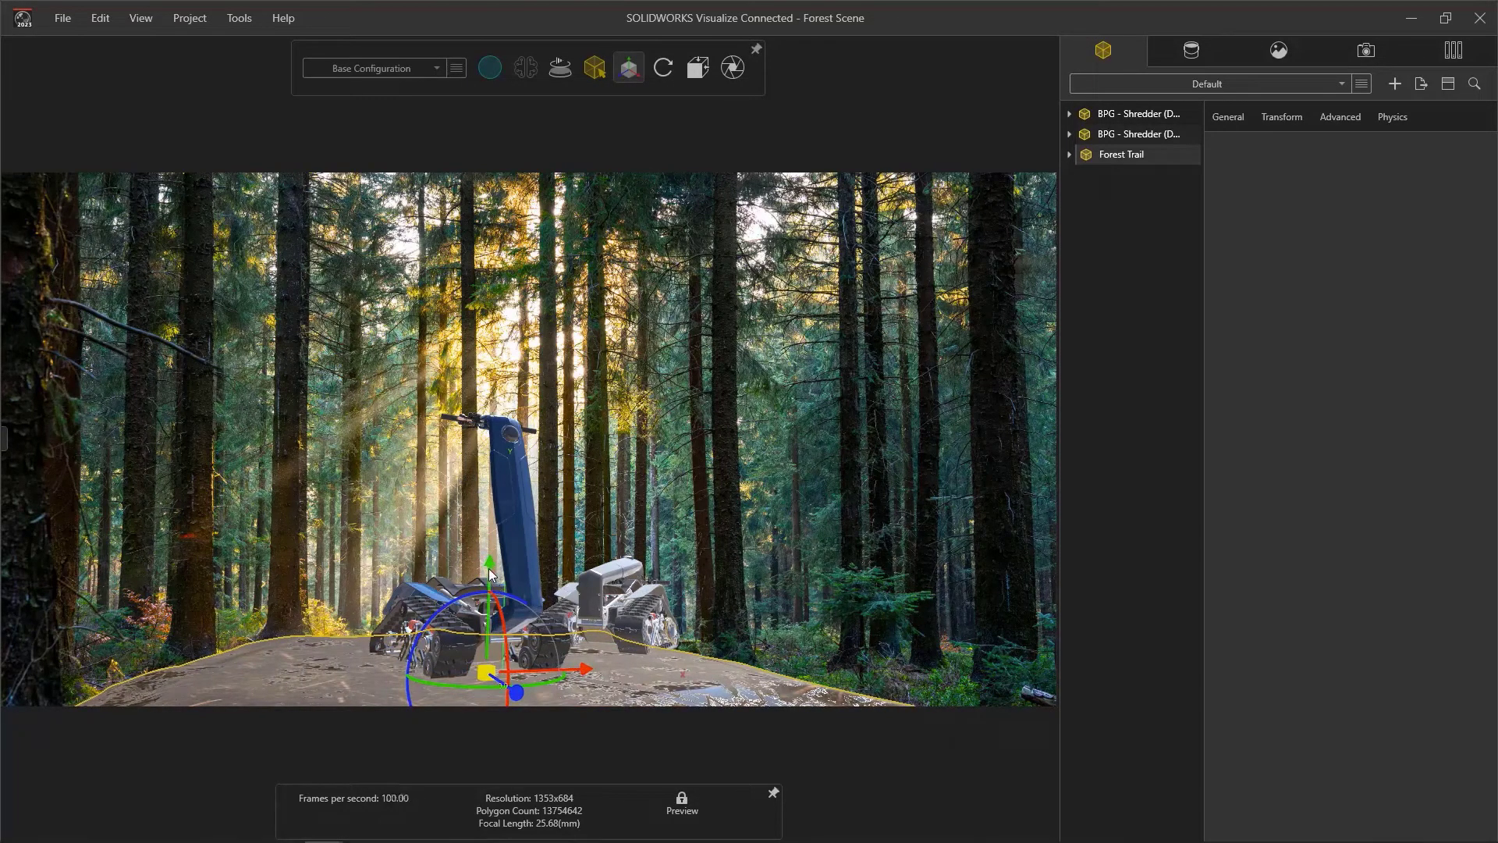
key(h)
drag(500, 605, 501, 617)
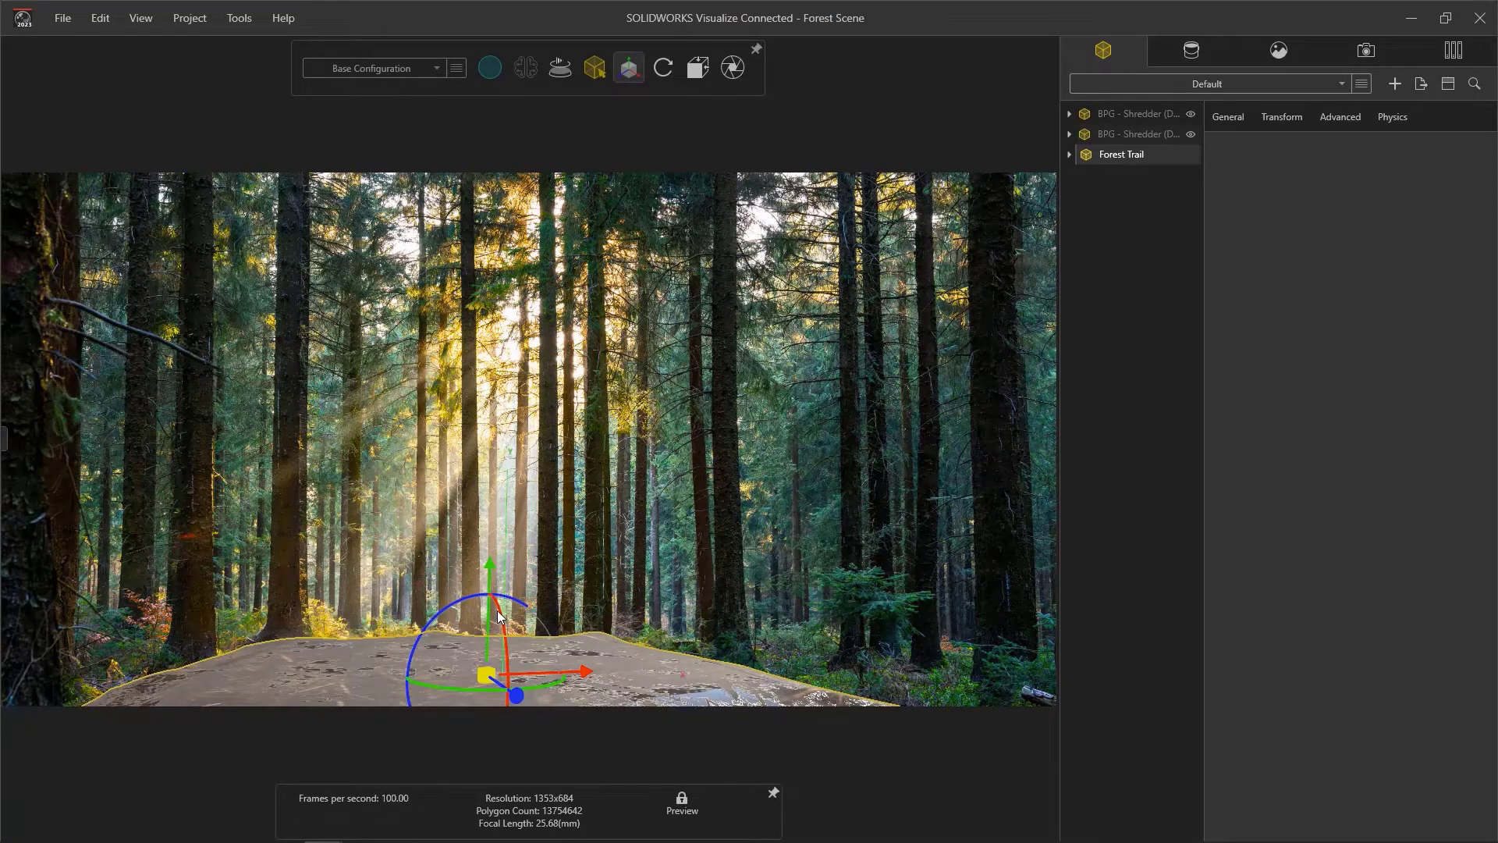
key(h)
drag(541, 661, 593, 632)
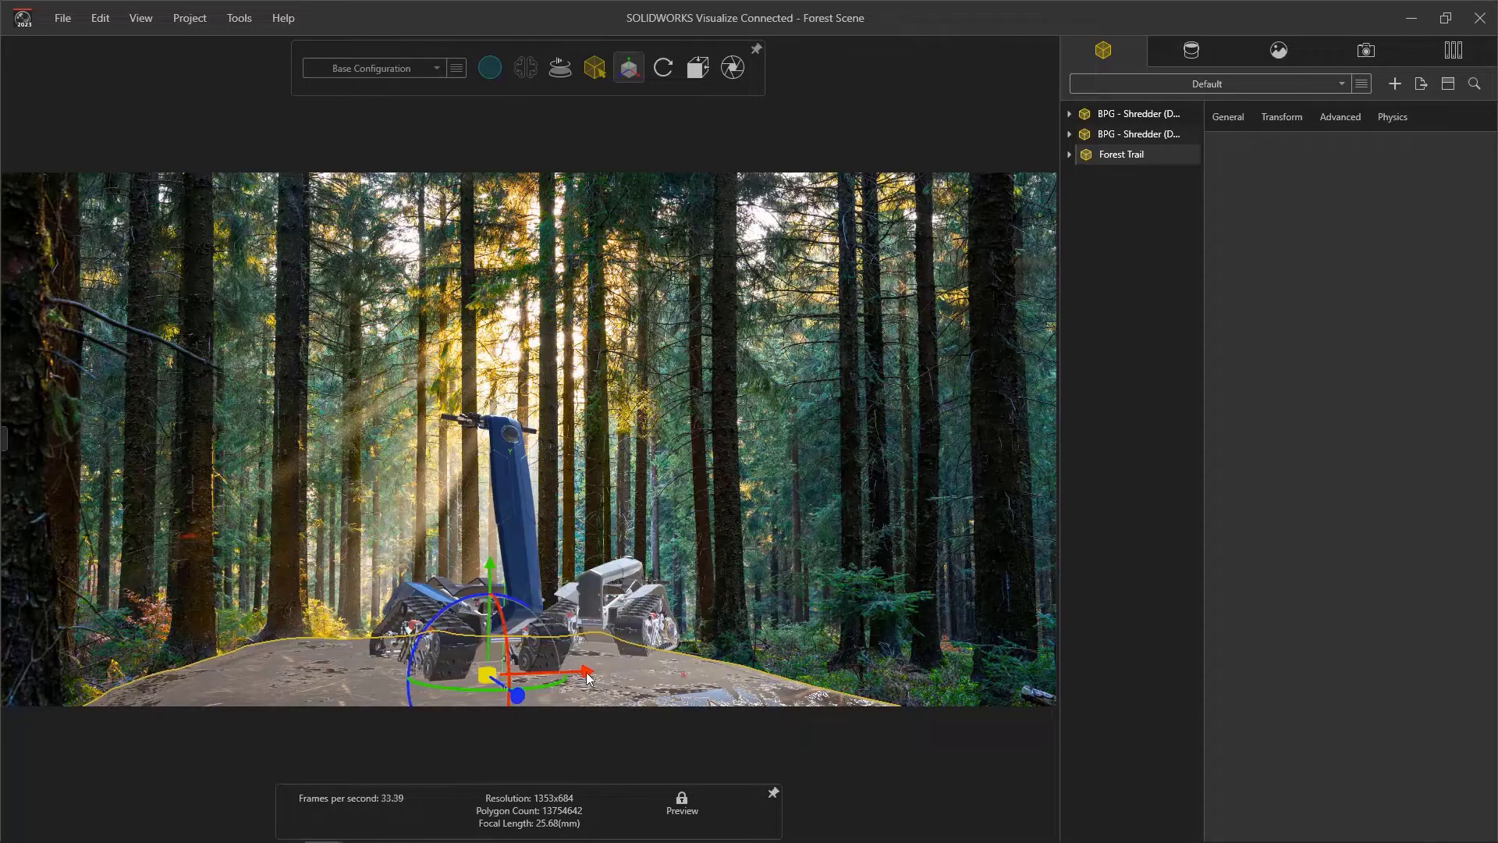
drag(530, 564, 531, 576)
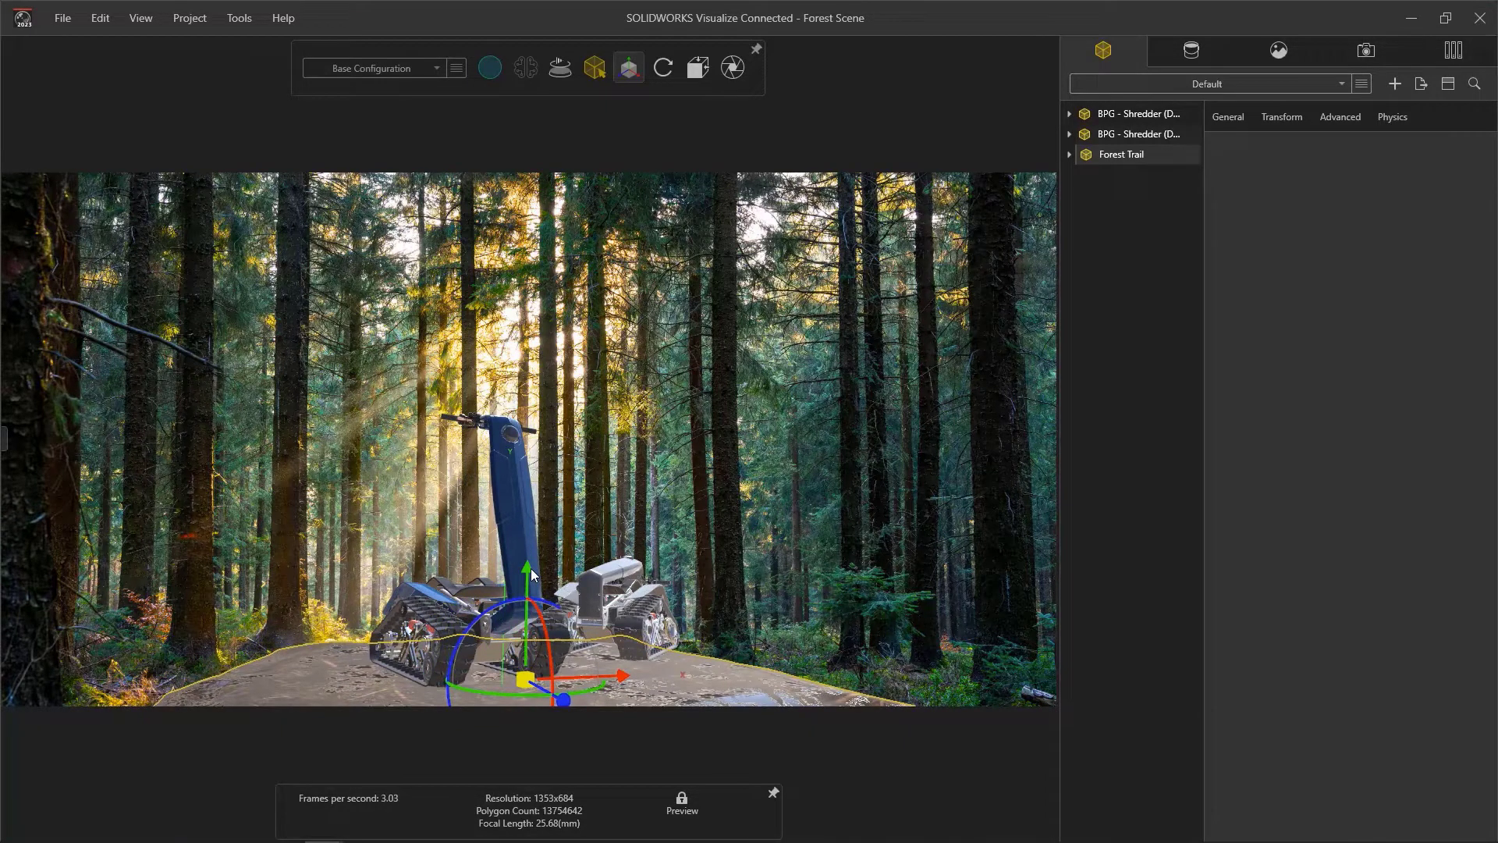
Set the Forest Trail ground part's Displacement Density to 150
key(p)
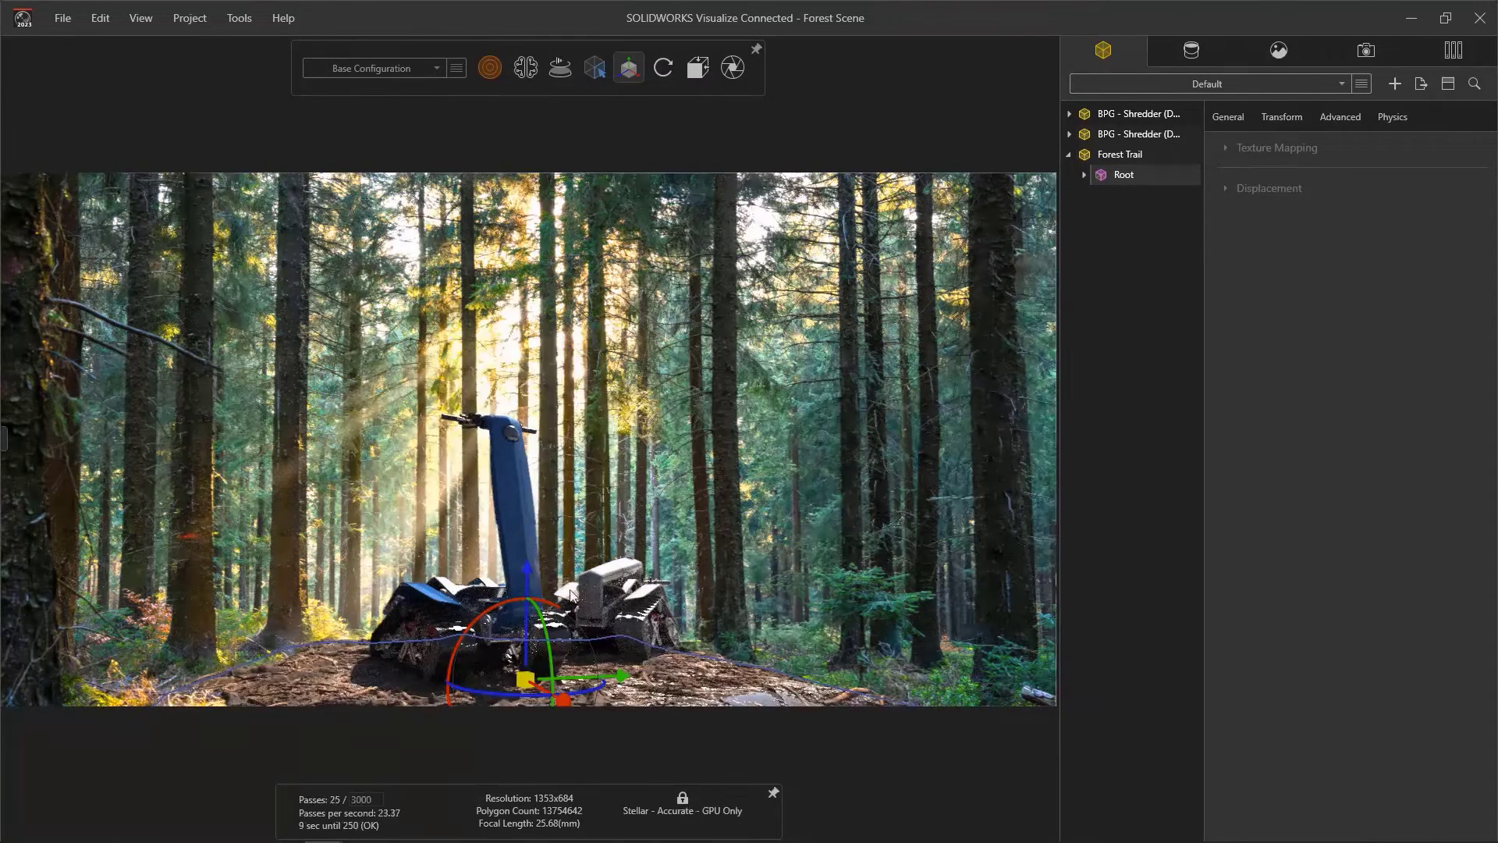
click(531, 575)
double_click(1239, 415)
text(150)
key(Return)
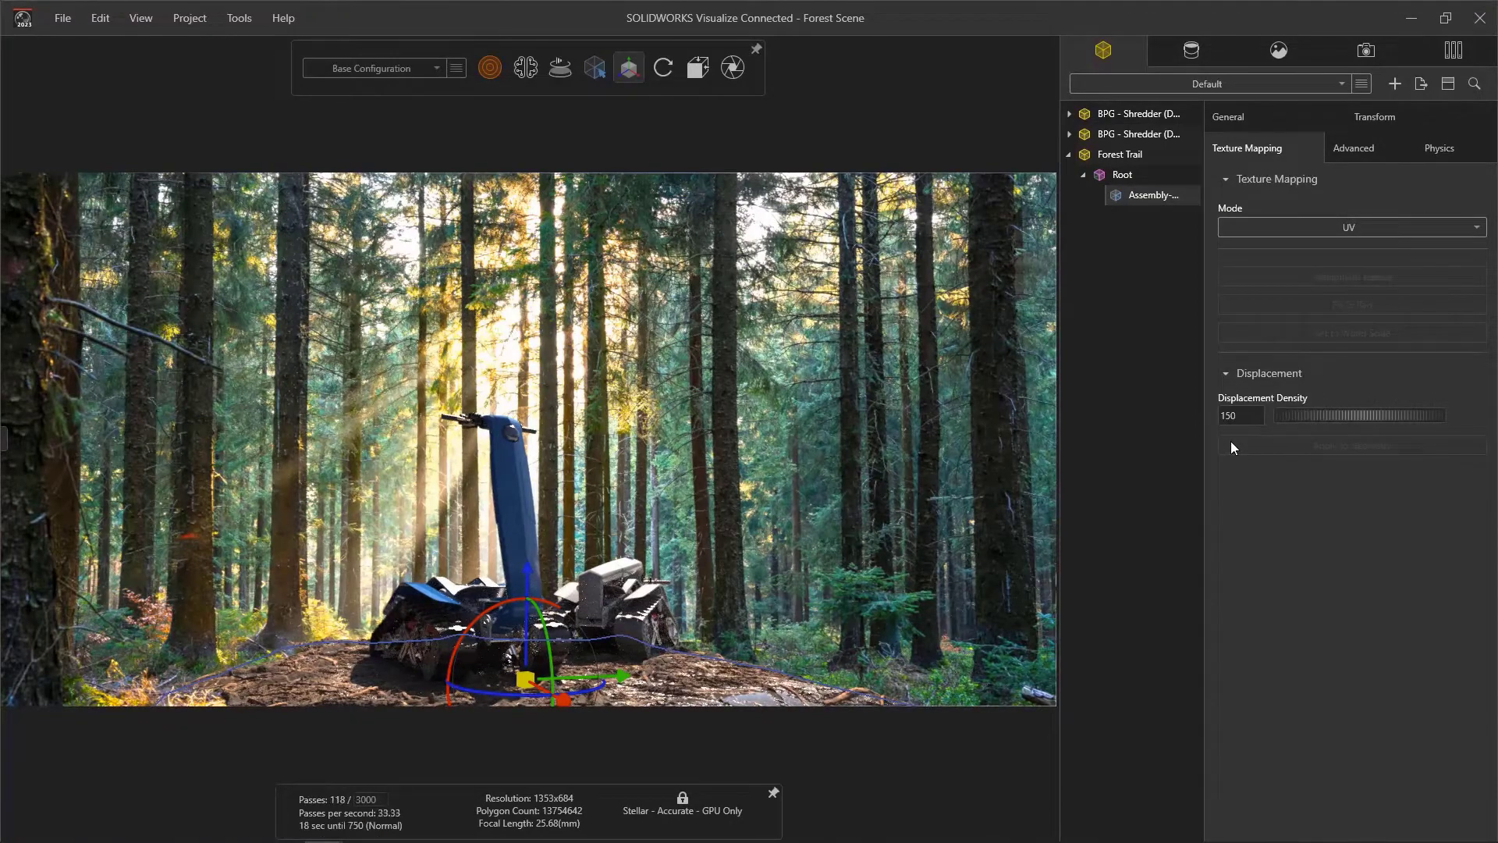
click(932, 570)
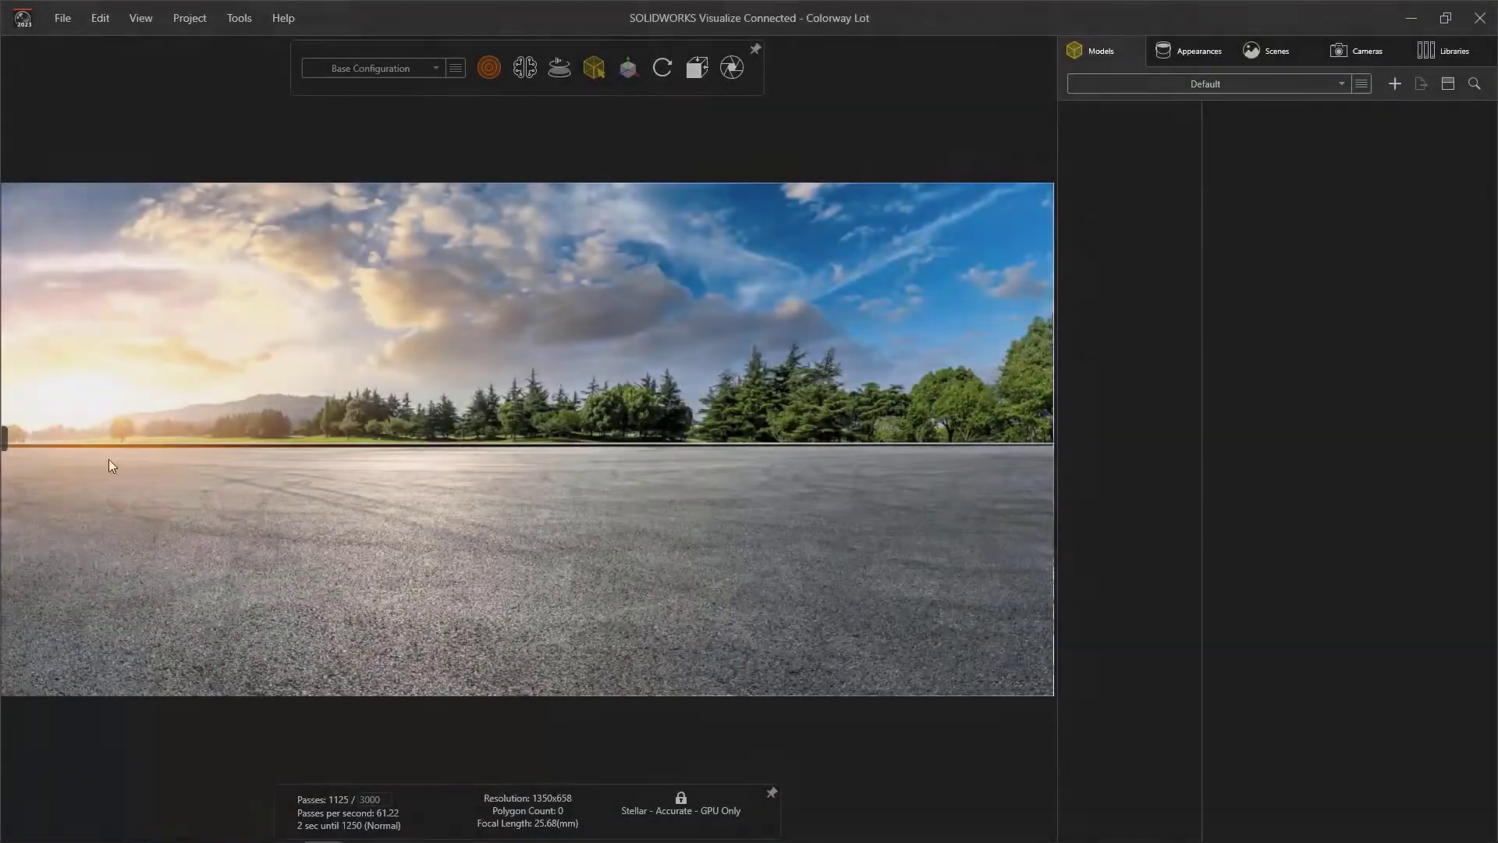
Import the Shredder from 3DEXPERIENCE with Part Grouping set to Appearance
click(6, 442)
drag(174, 210, 422, 433)
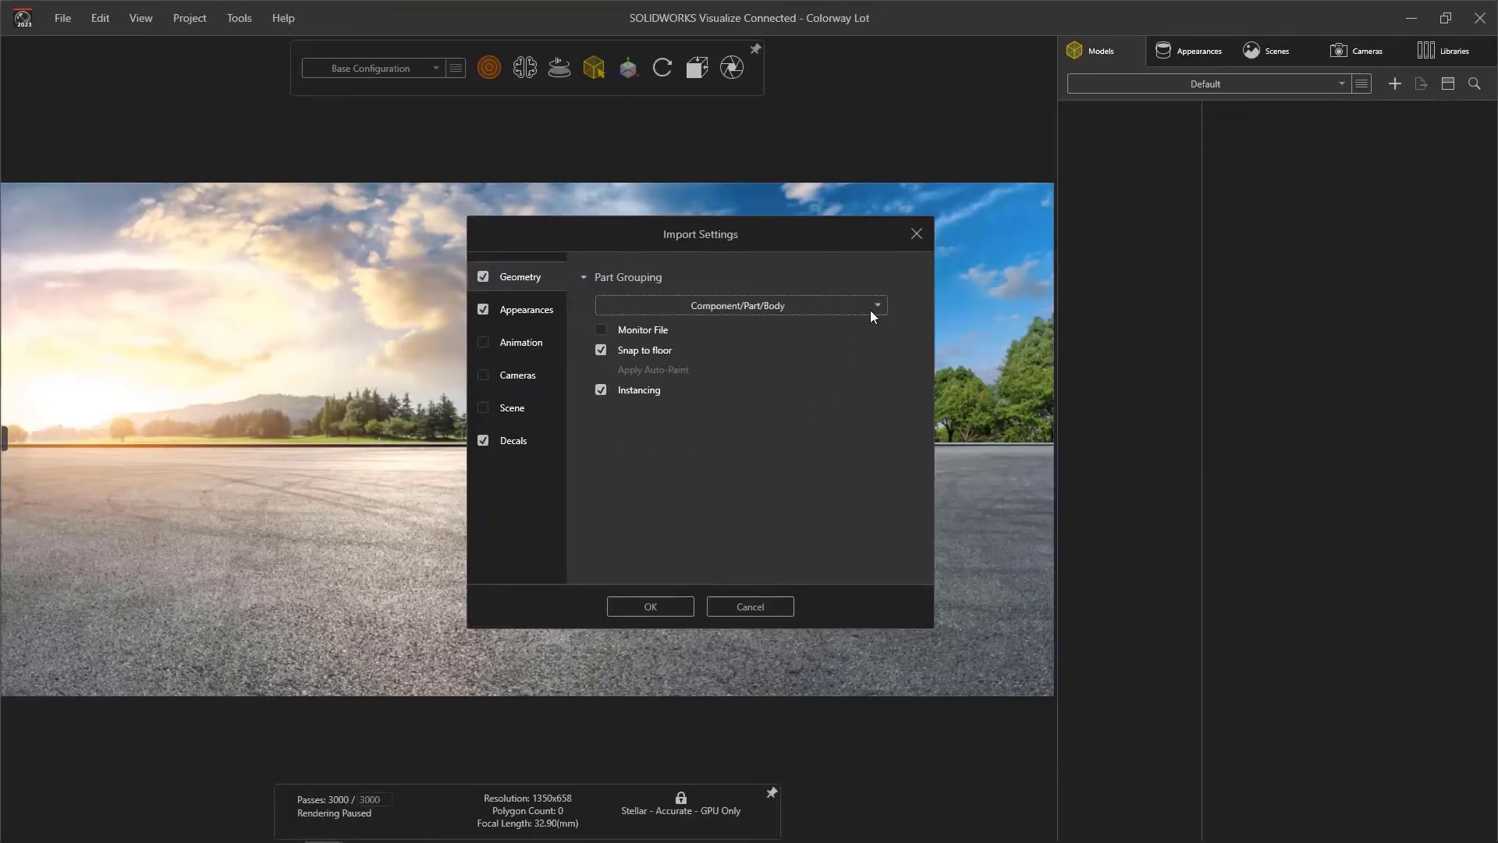
click(873, 308)
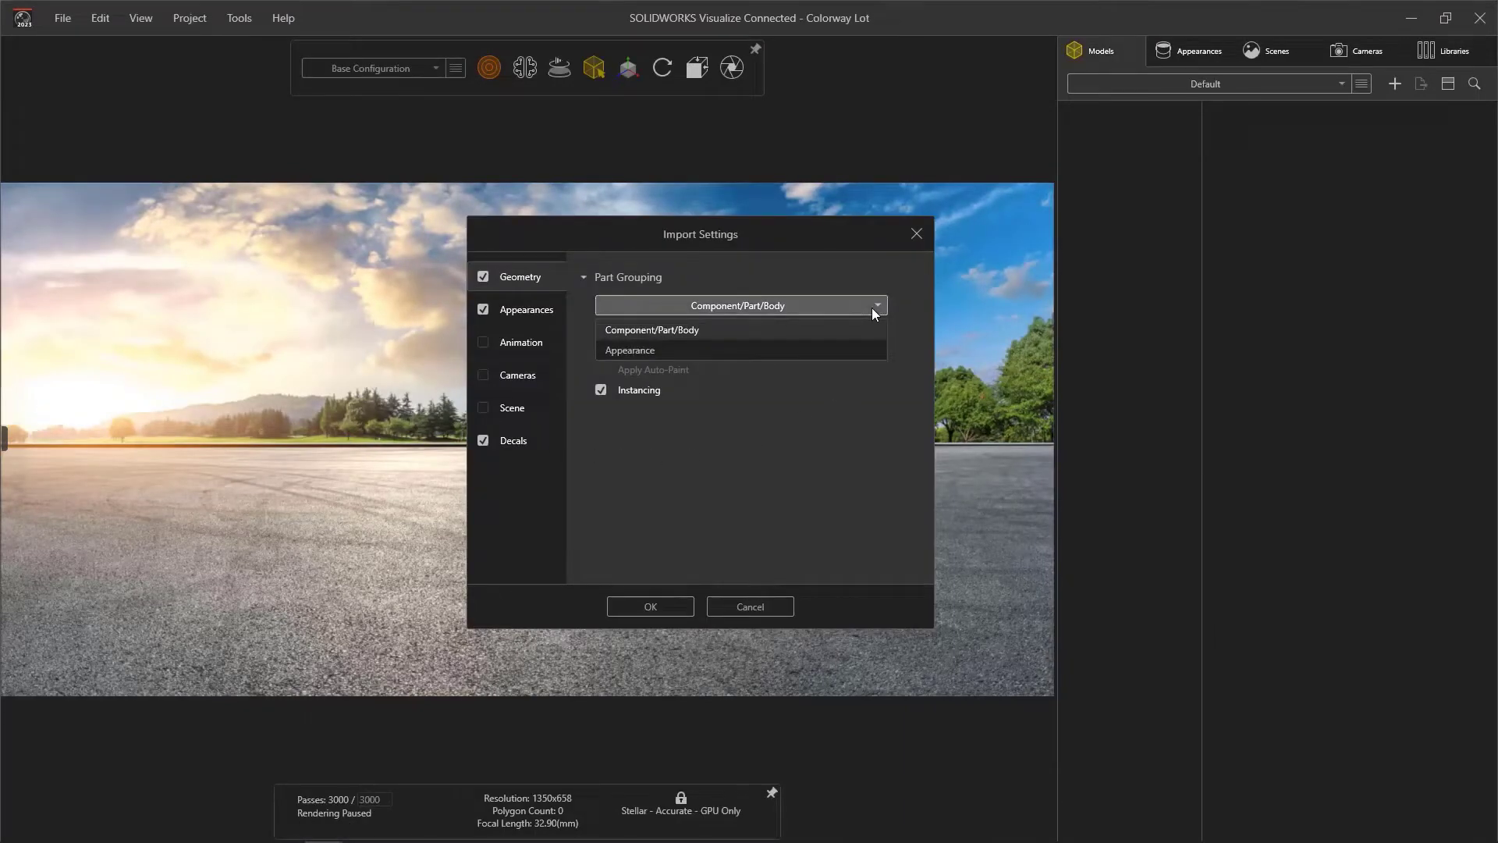
click(854, 350)
click(677, 606)
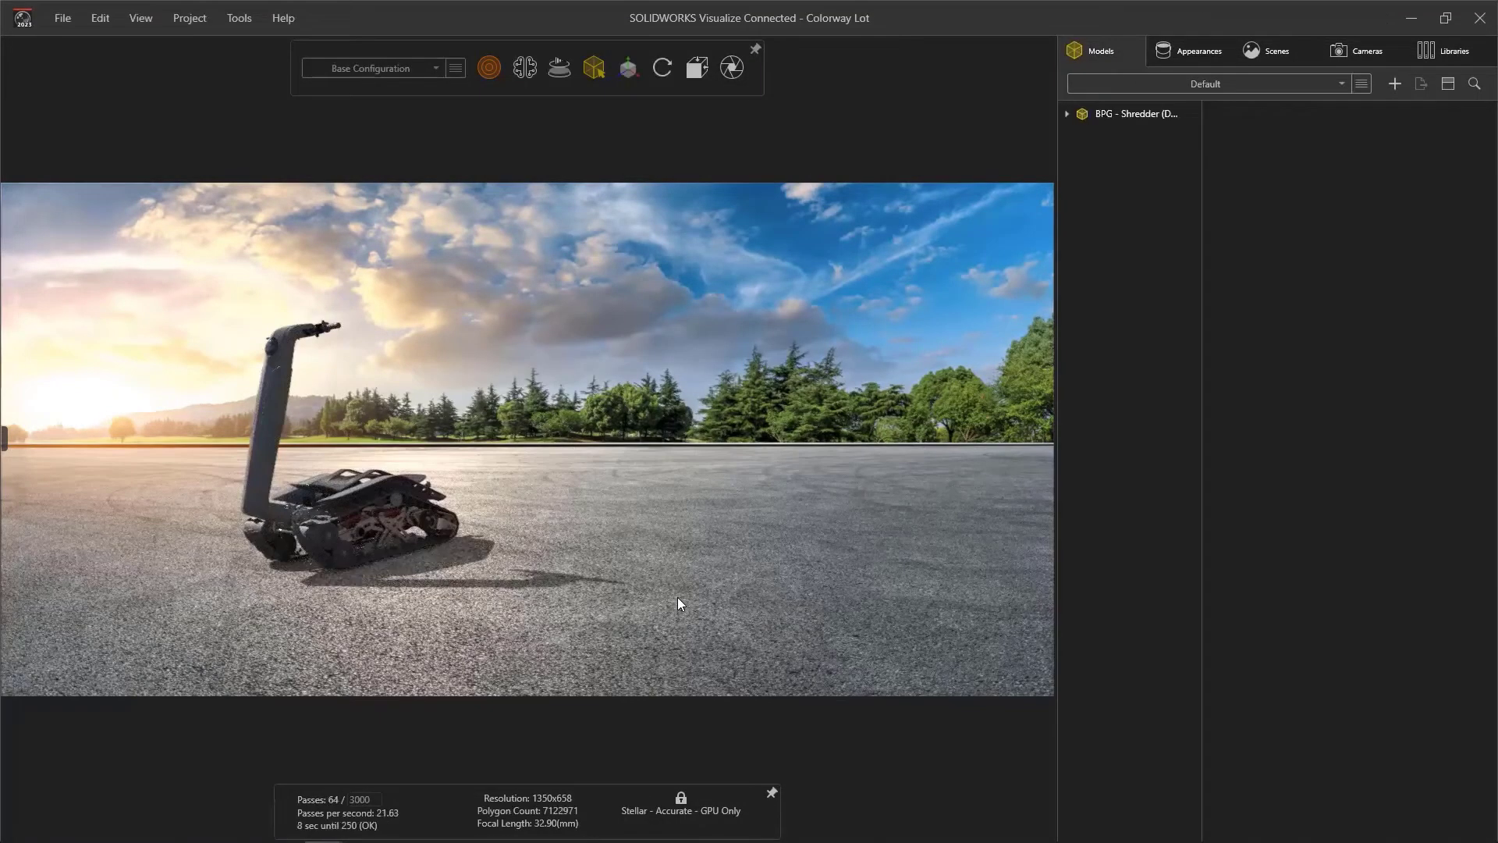
Pattern the shredder into five copies, 1.2 apart along X and rotated -16.3° about Y
click(1083, 118)
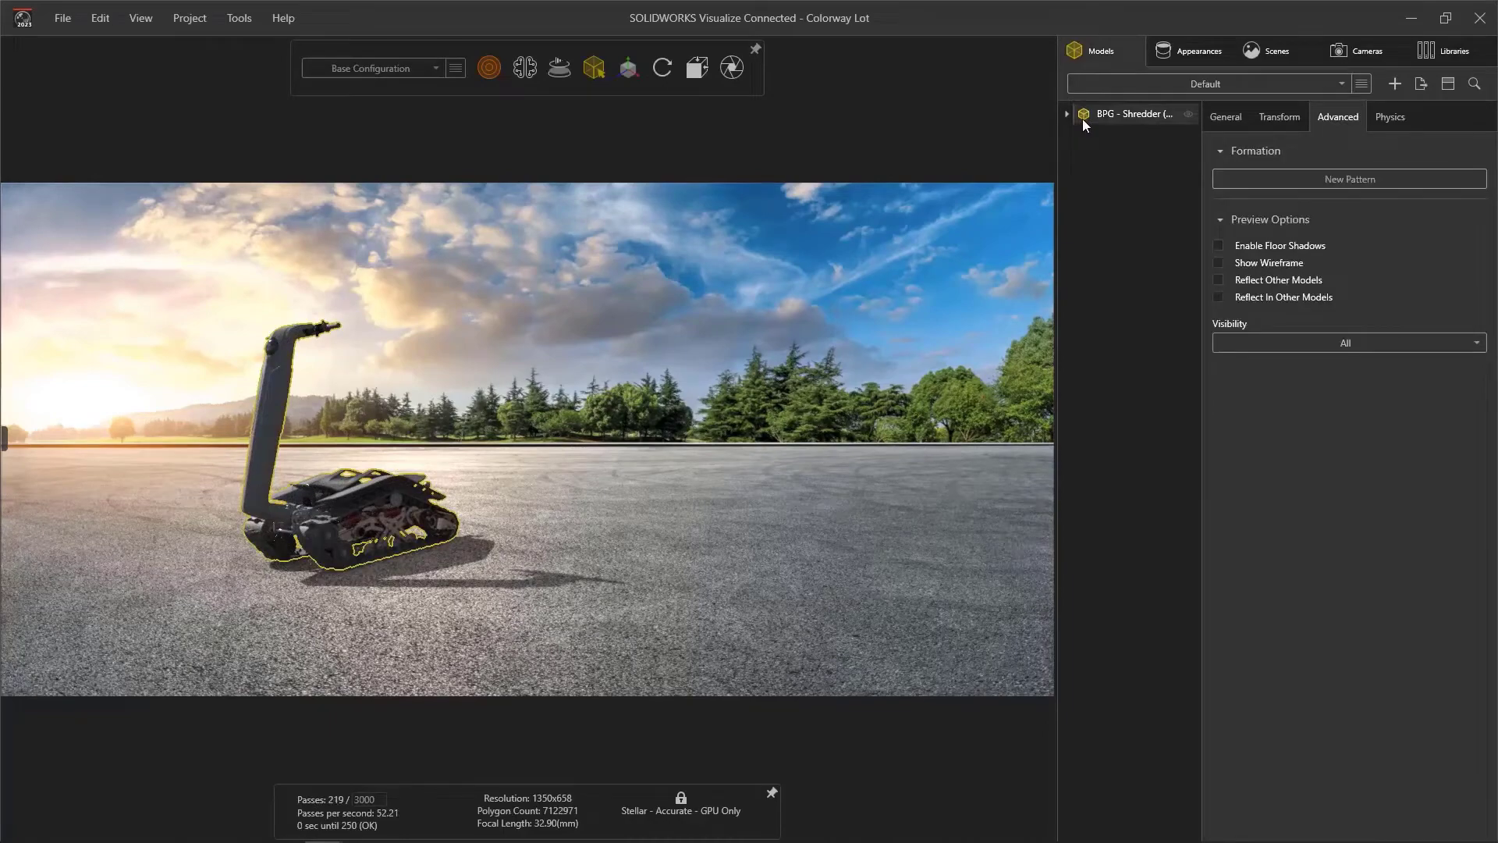
click(1219, 180)
text(1.2)
key(Tab)
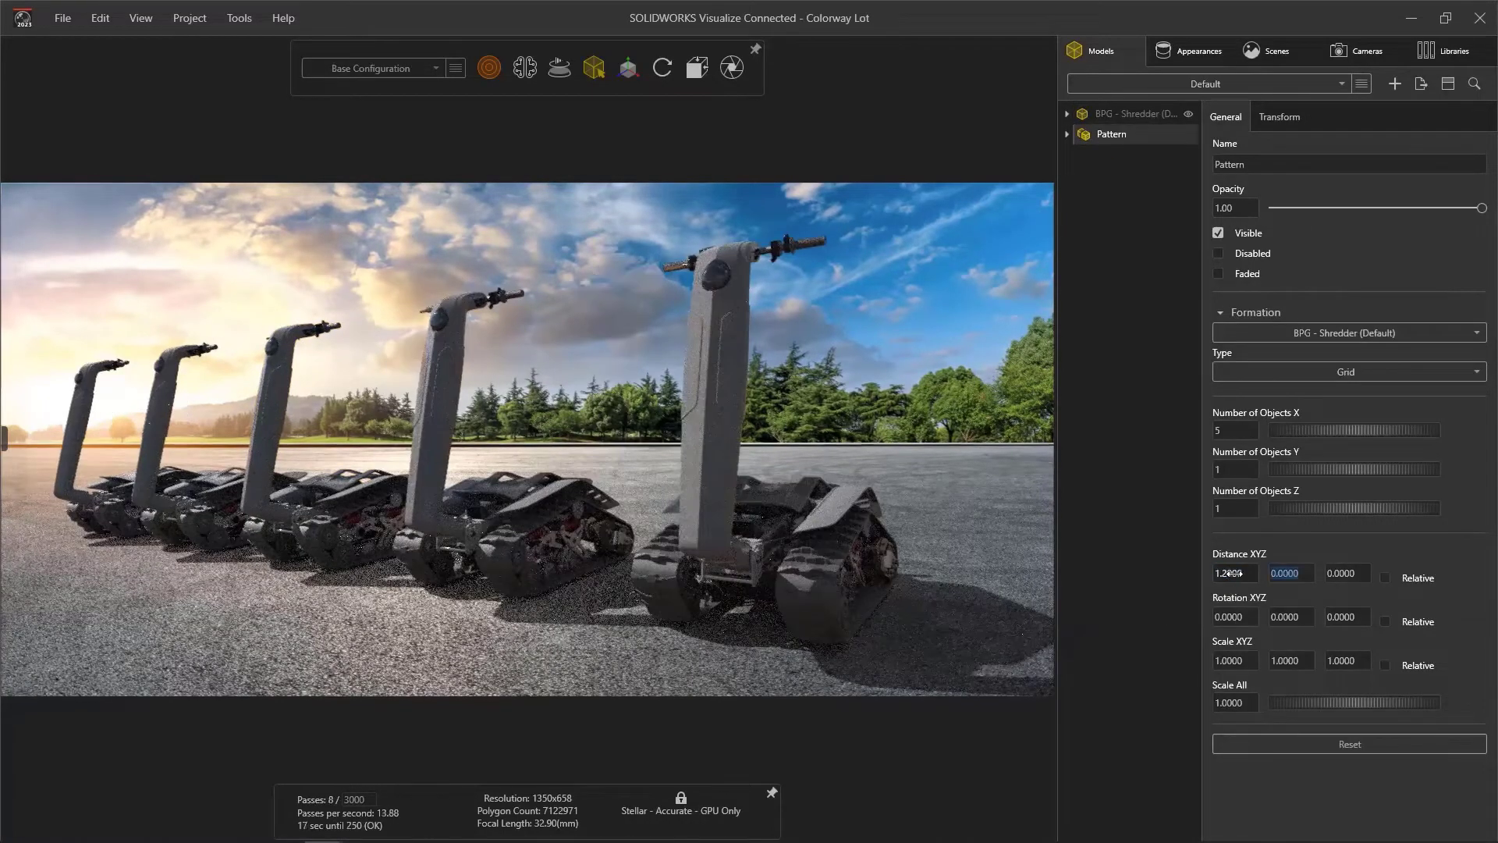
drag(1292, 617, 1159, 624)
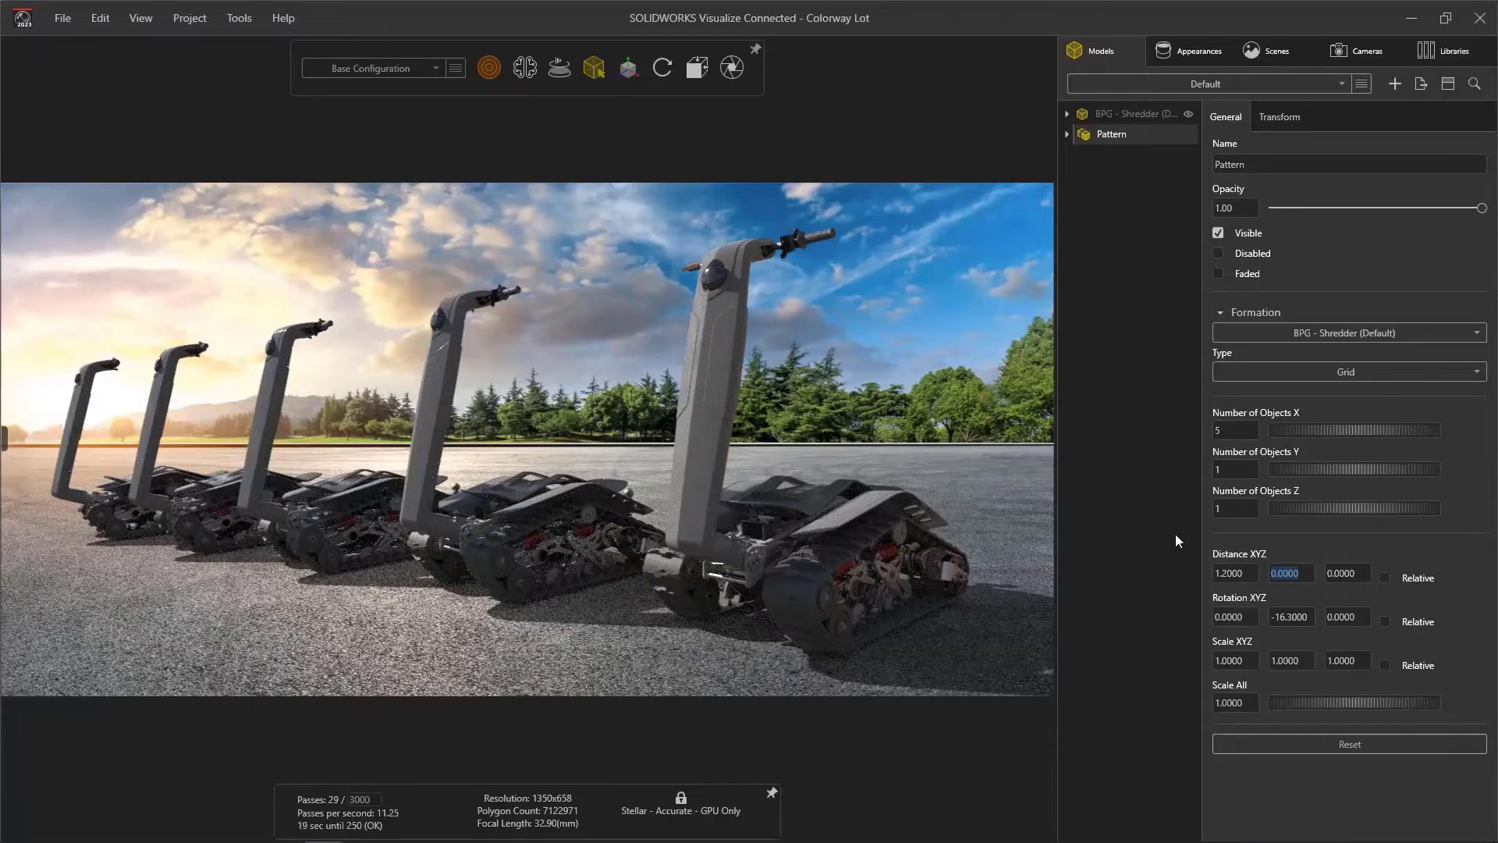
click(1164, 59)
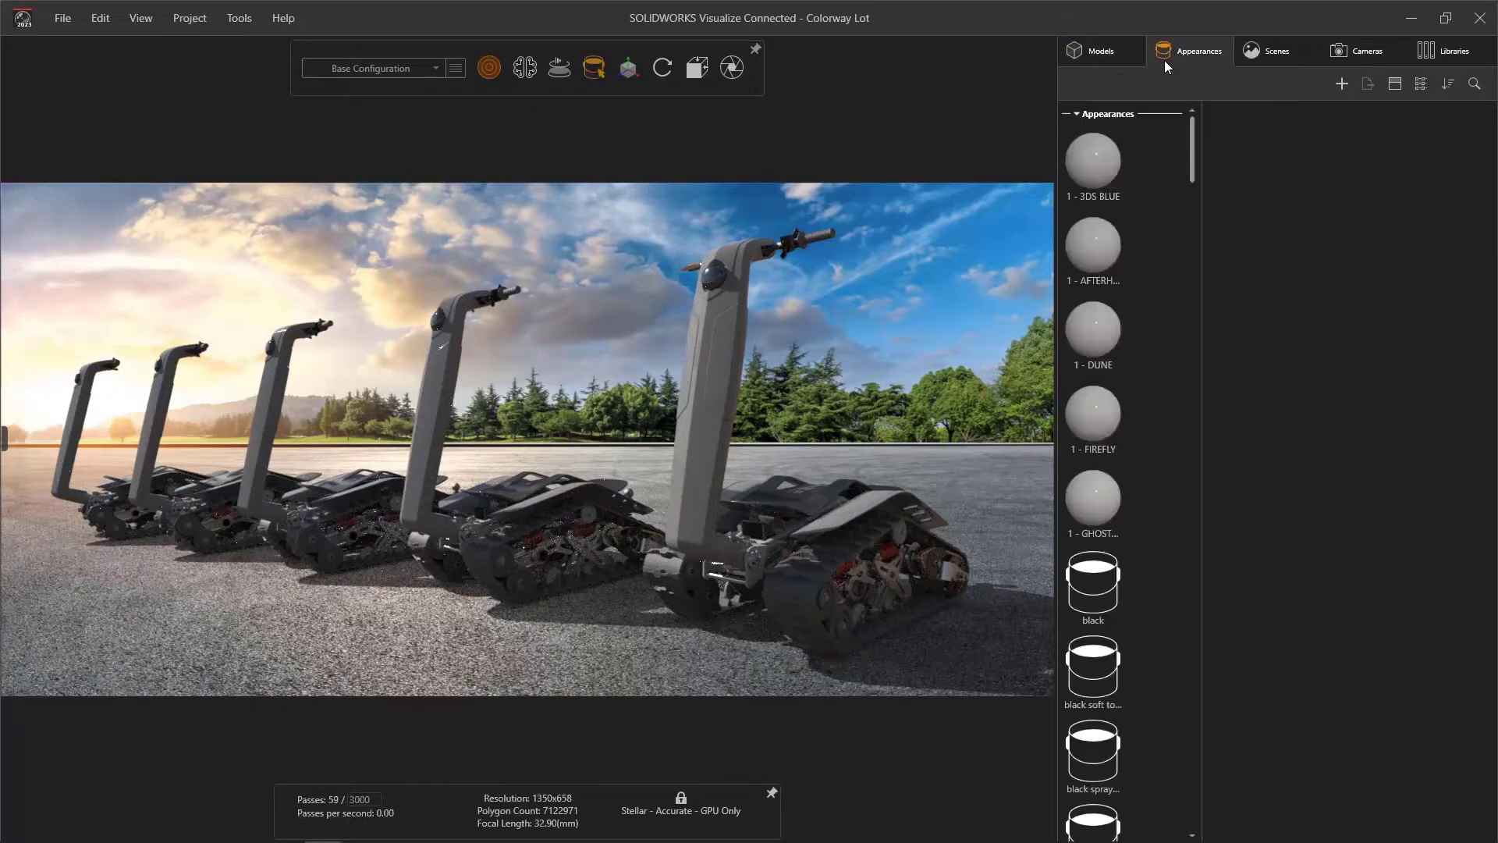
Open the swatches for 1 - 3DS BLUE's colour, choose Bright Colors, and begin a palette import
click(1095, 162)
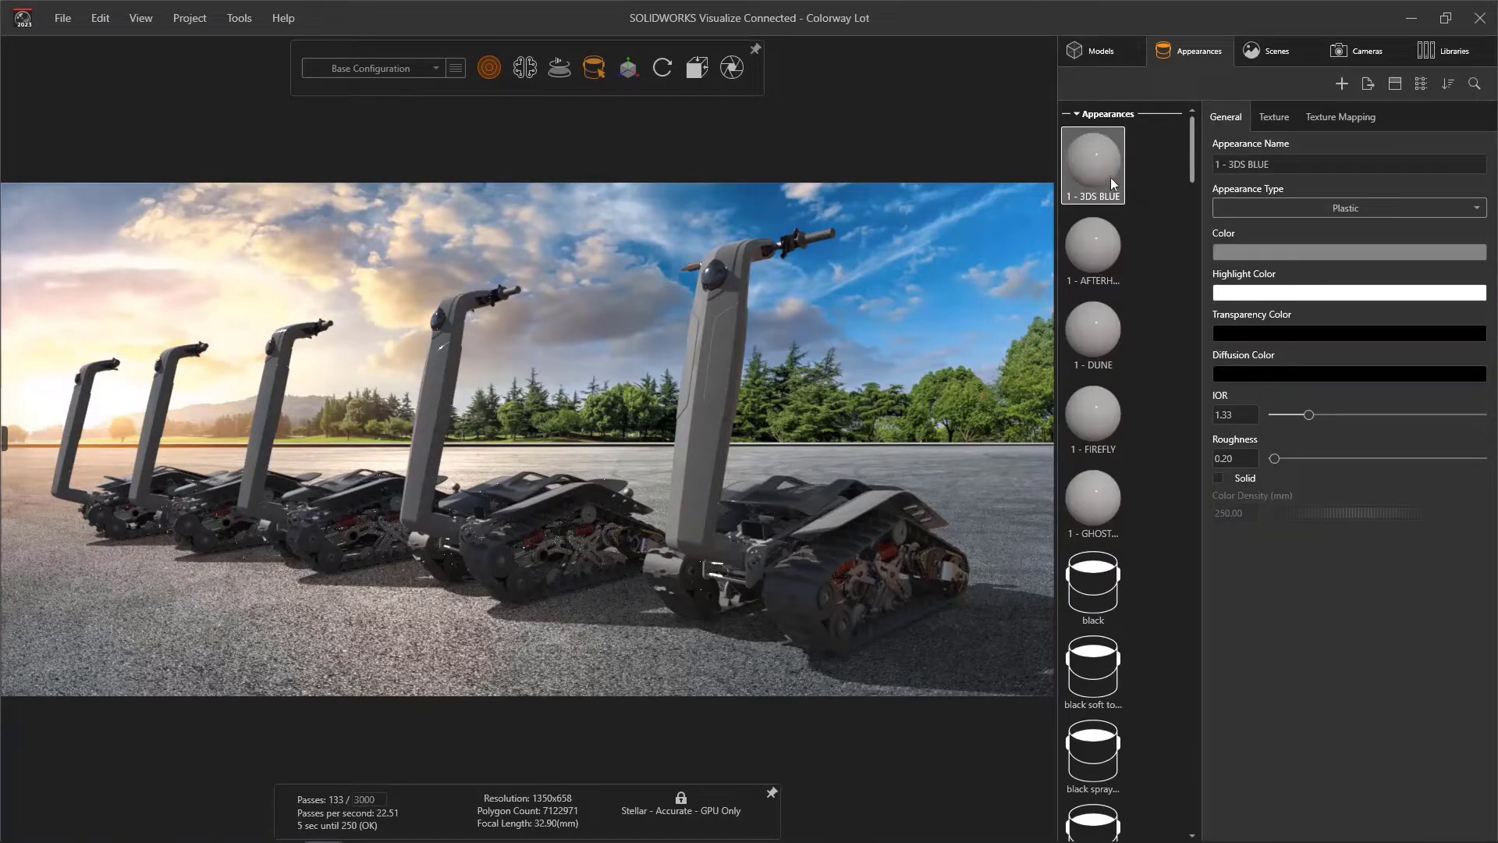
click(1228, 251)
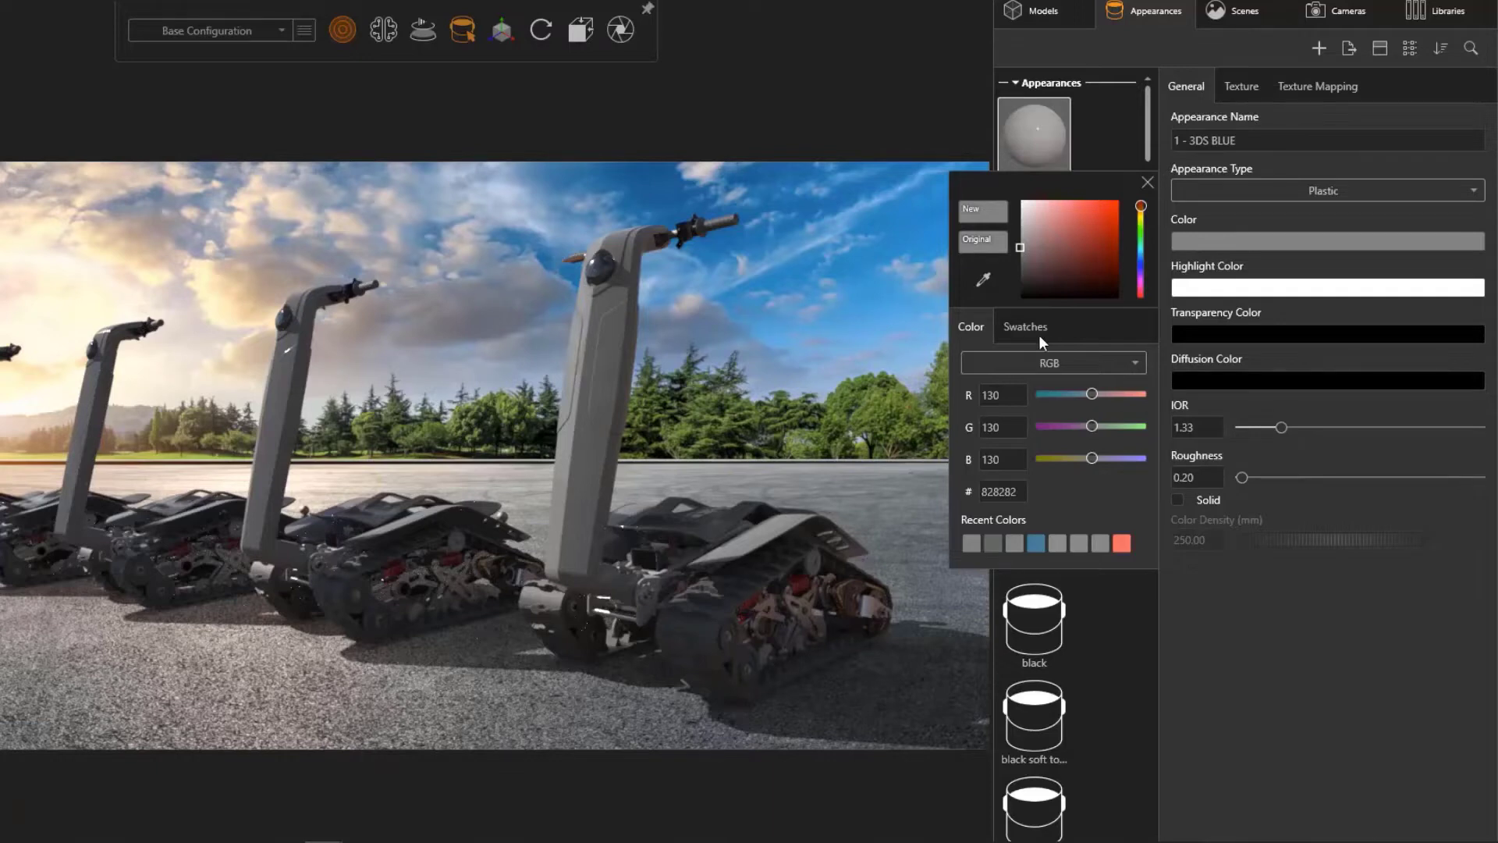
click(1040, 341)
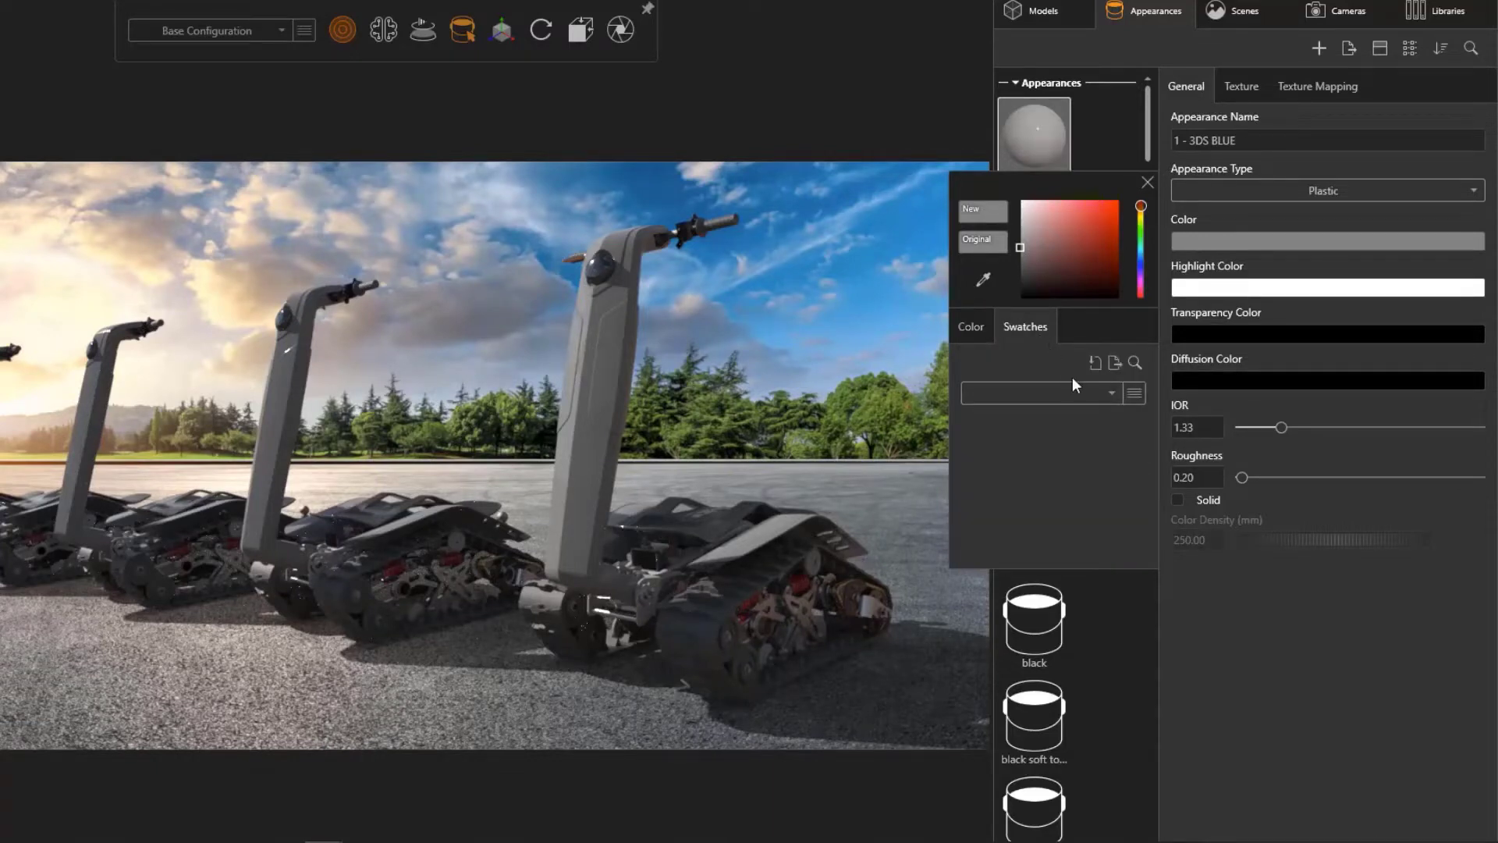
click(1107, 398)
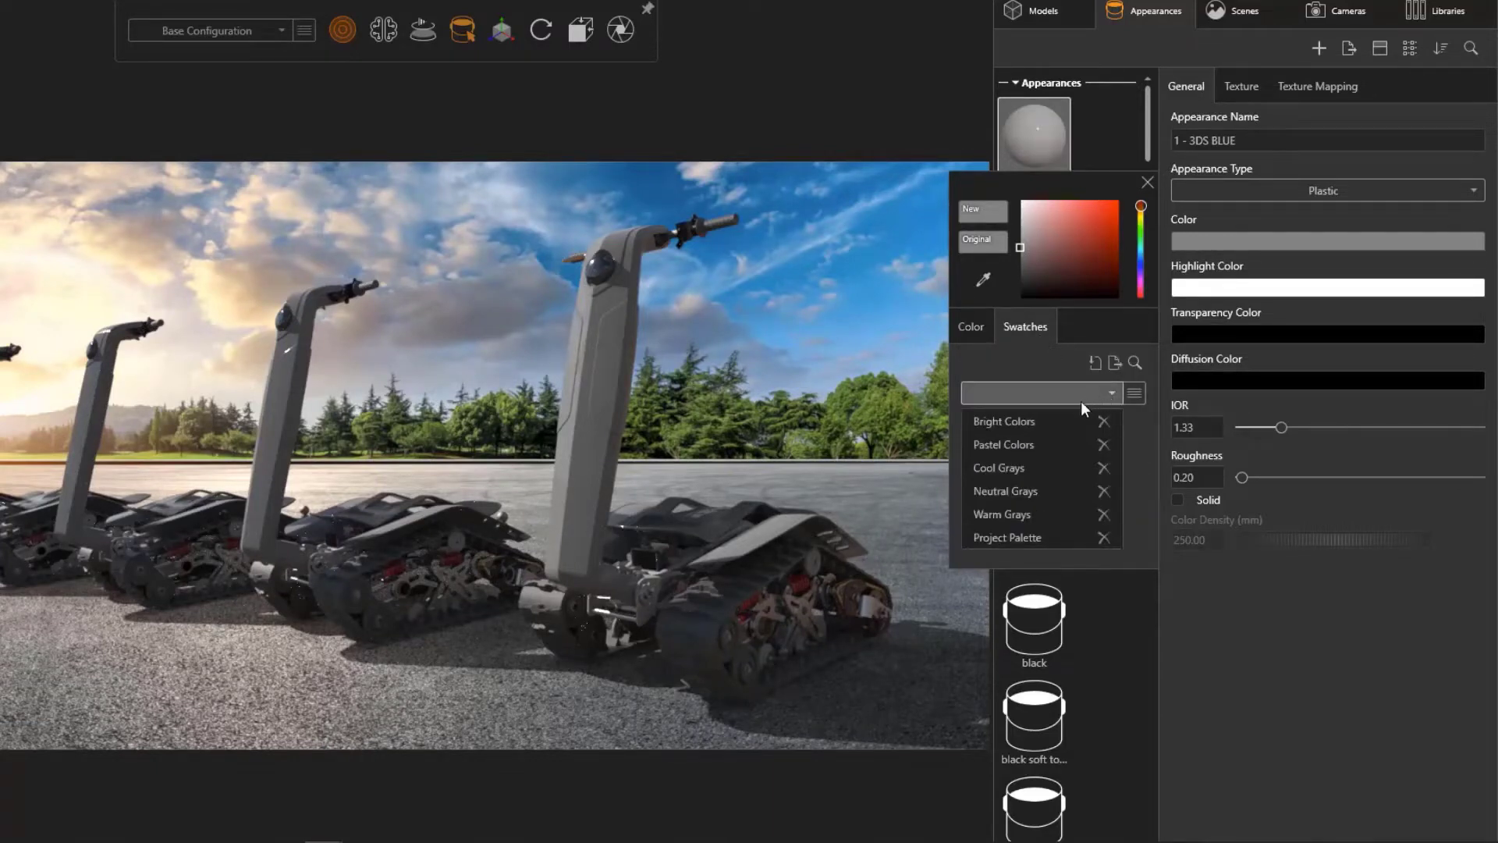
click(1058, 425)
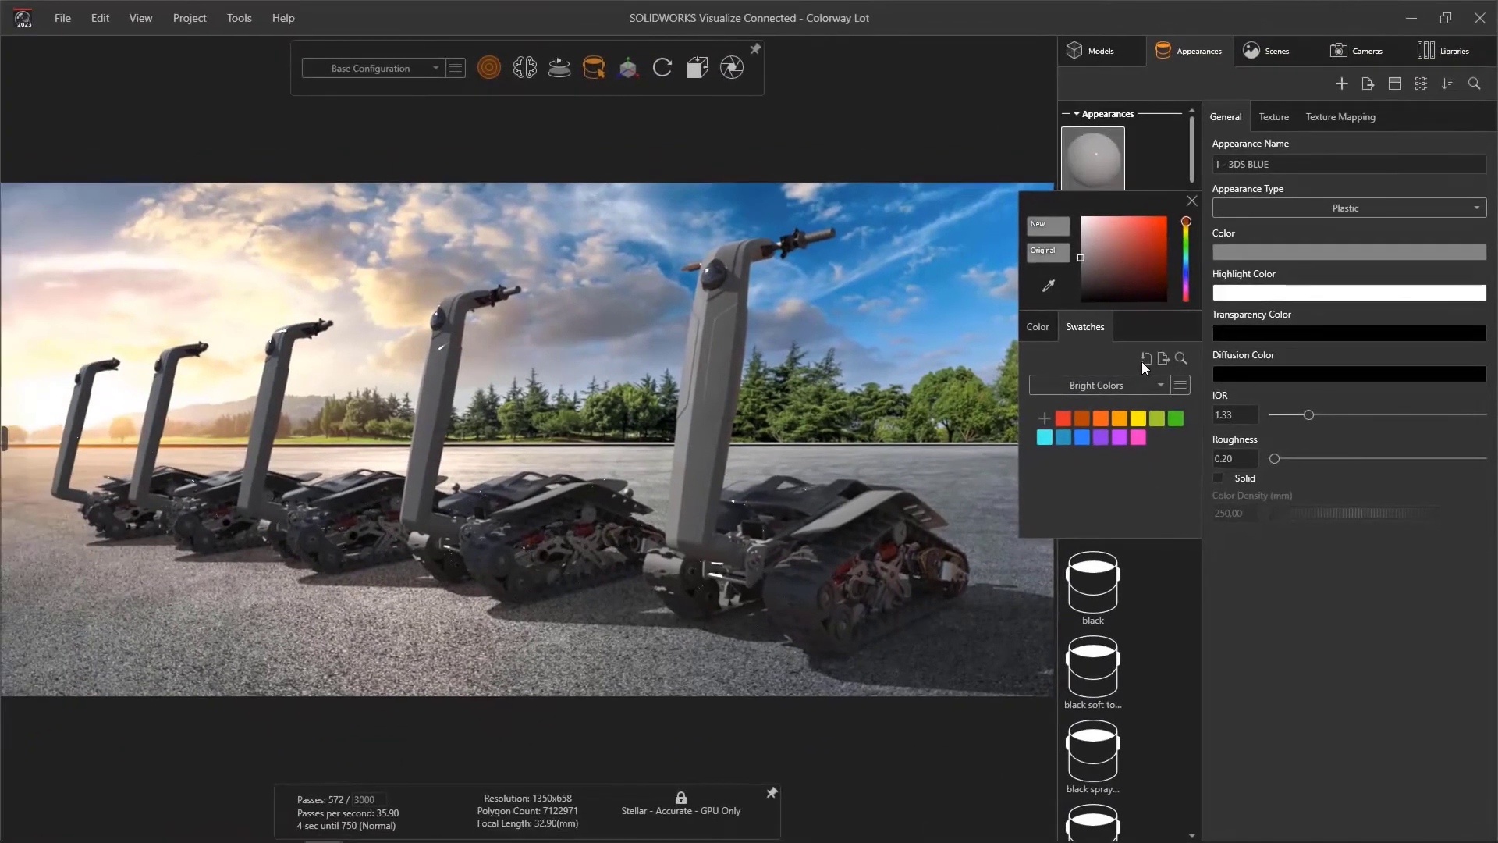
click(1142, 360)
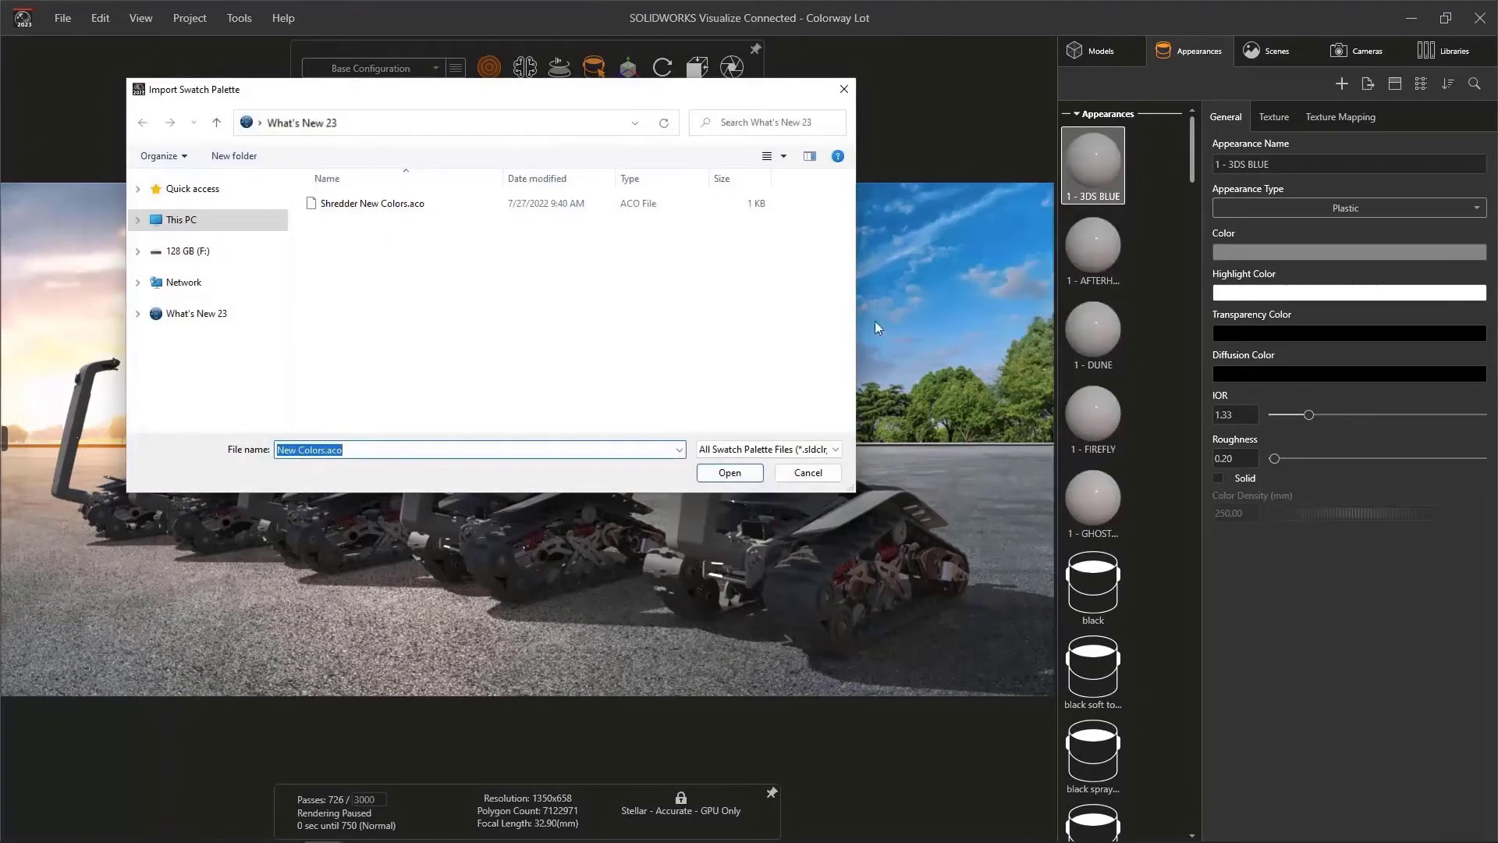
Import Shredder New Colors.aco and reopen the 3DS BLUE colour picker to see its swatches
double_click(377, 205)
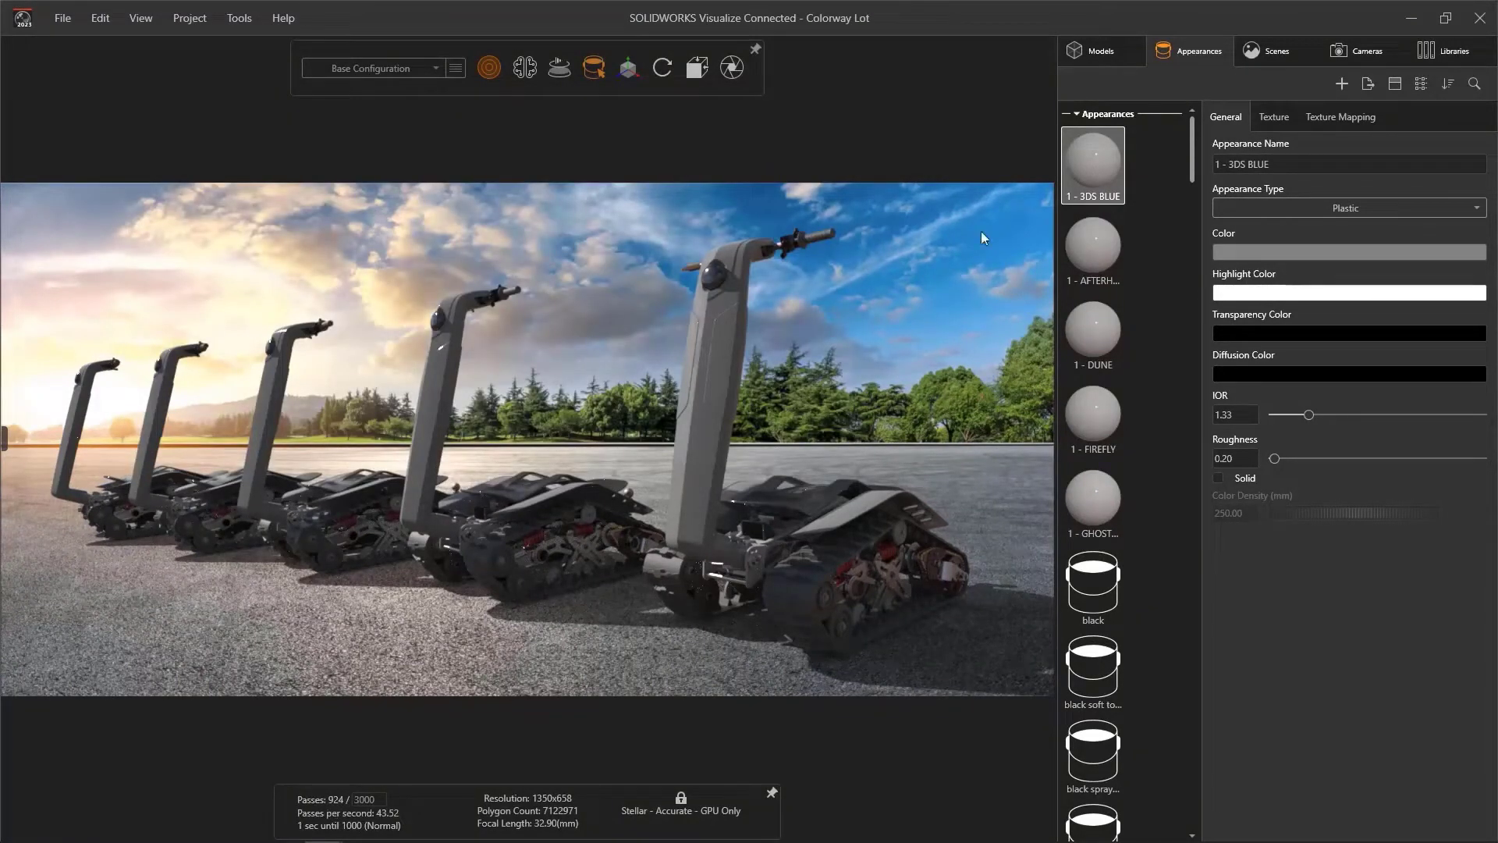
click(1229, 251)
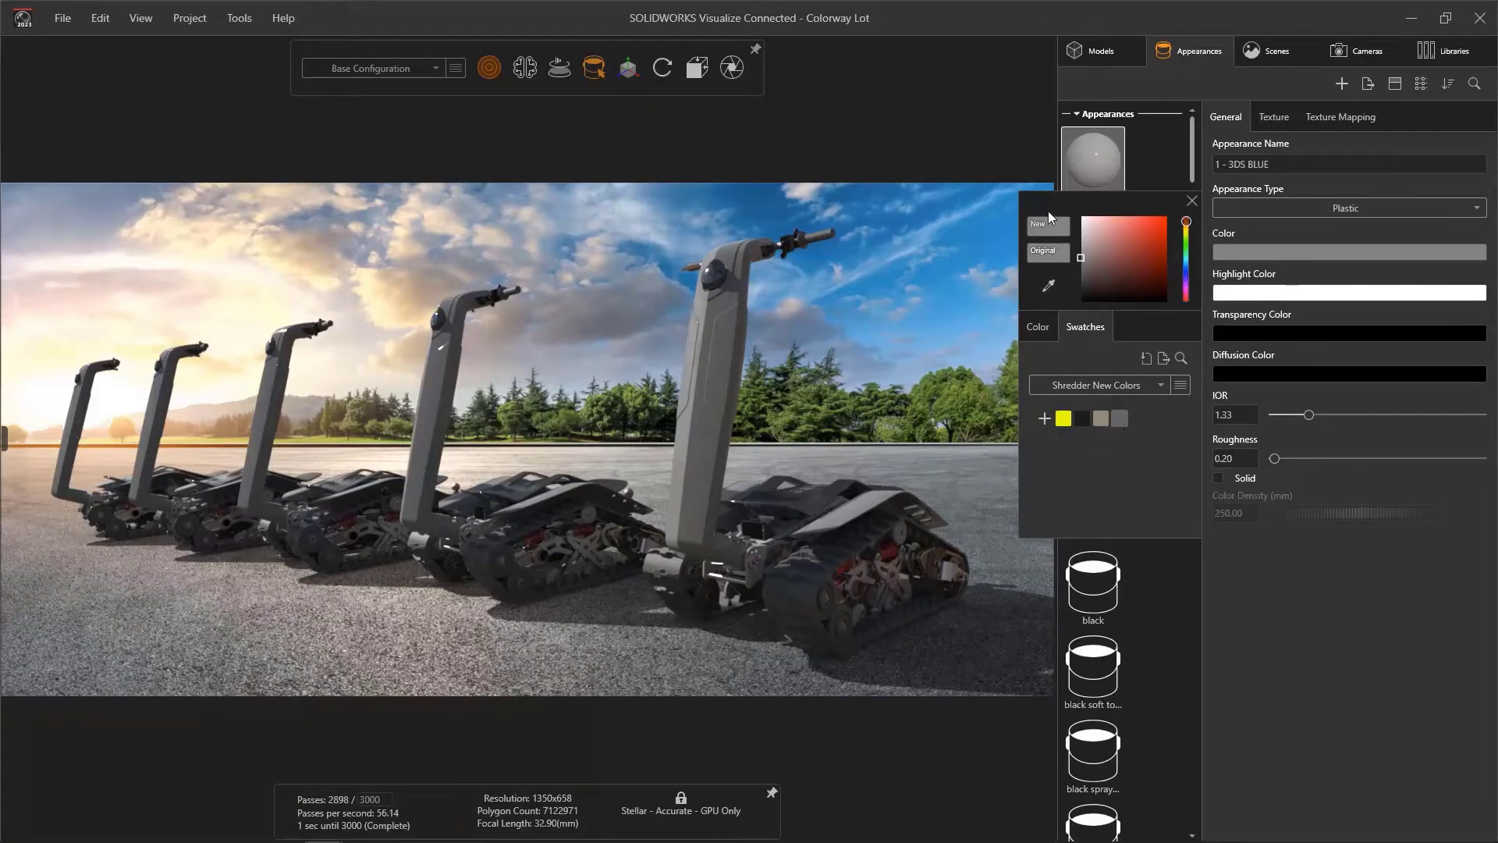
In a detached Color Picker, pick blue 178580 (RGB 23, 133, 176) for 1 - 3DS BLUE
drag(1045, 203, 964, 176)
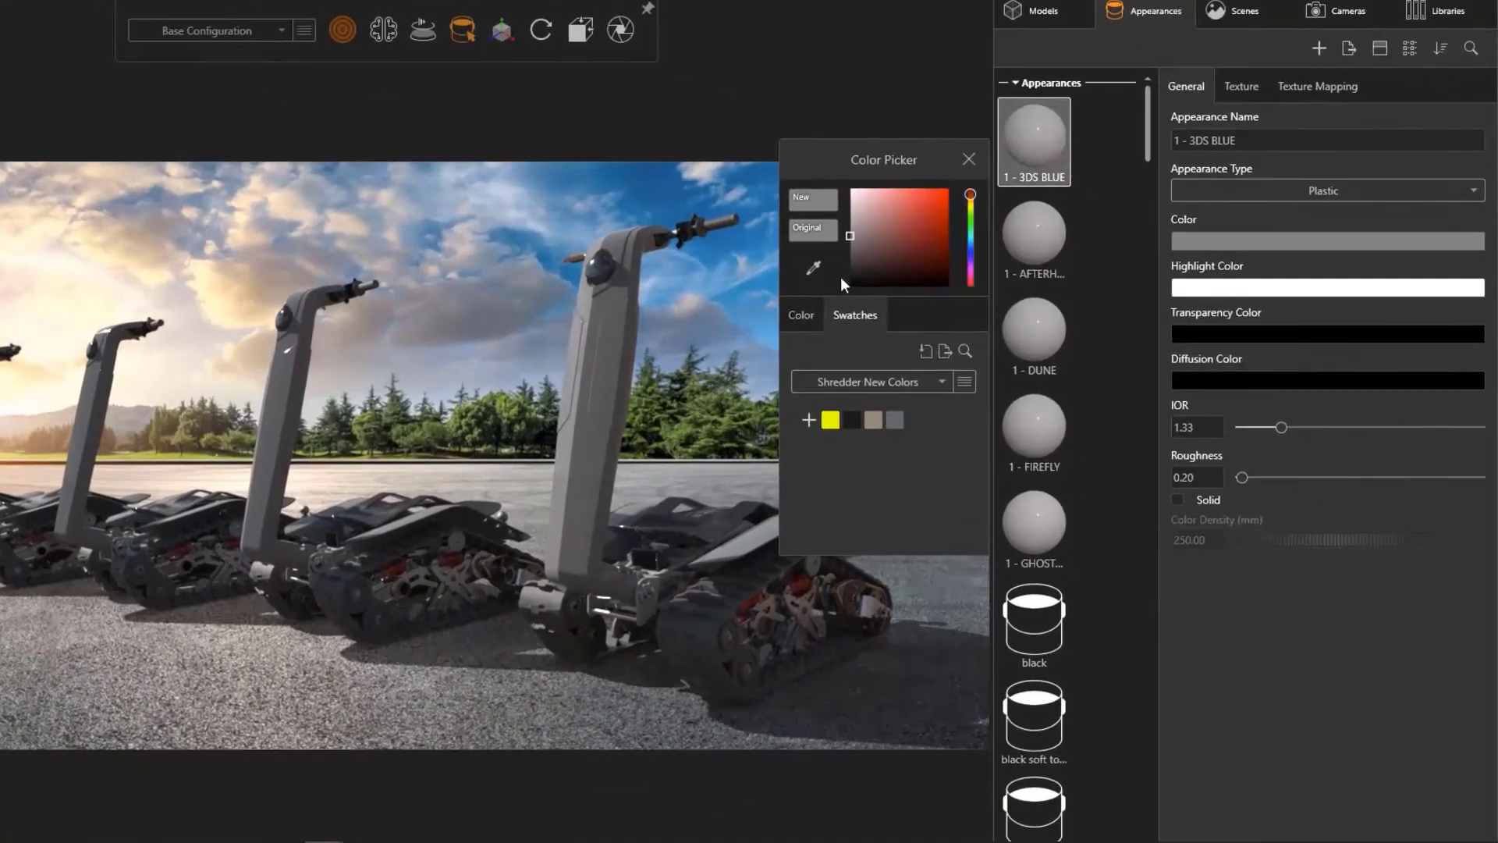
click(804, 316)
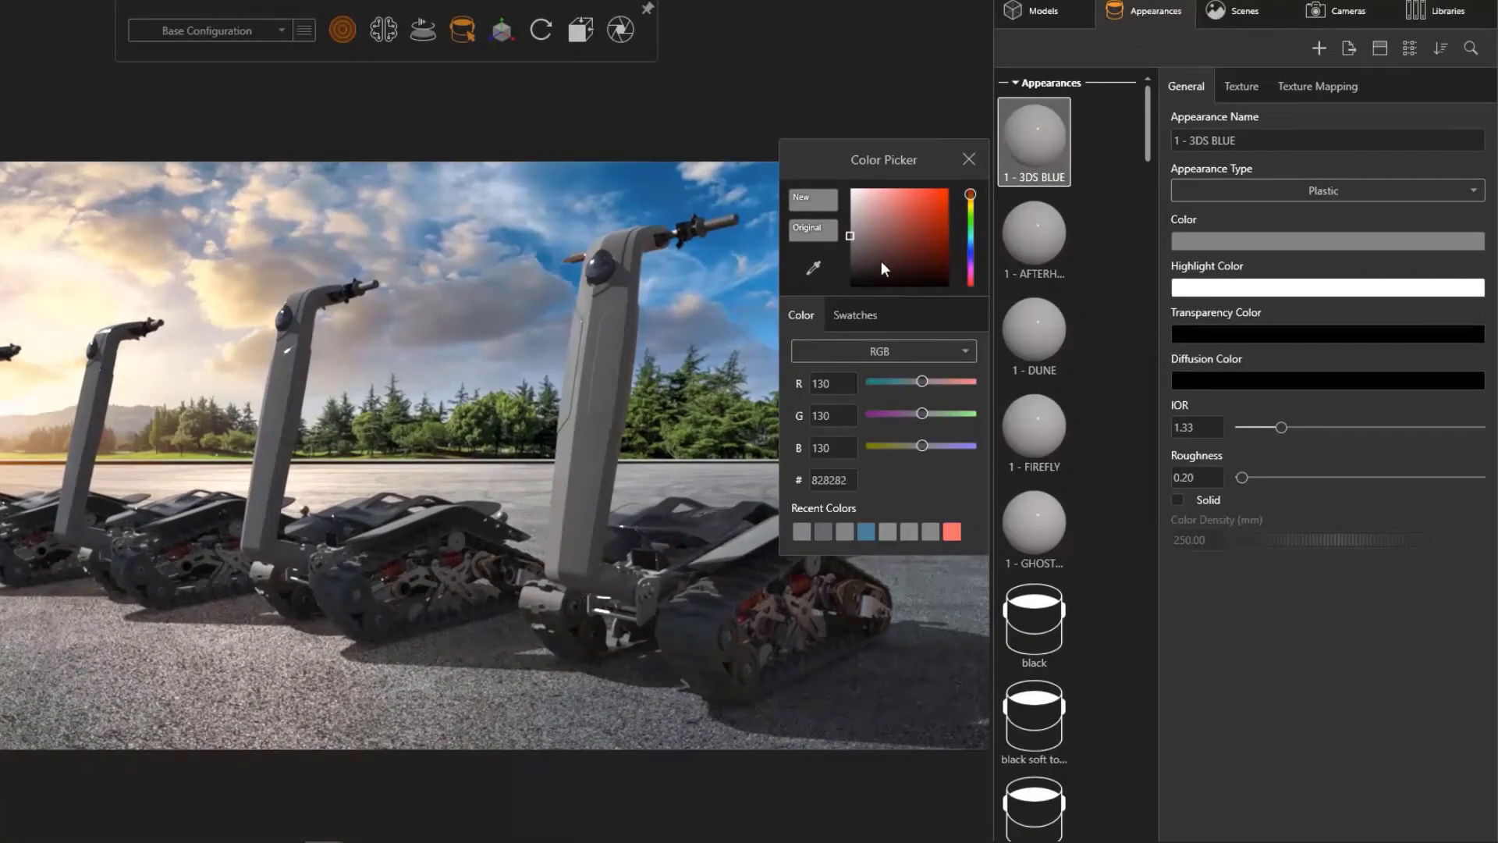
mouse_move(905, 245)
mouse_down()
mouse_move(936, 220)
mouse_move(969, 221)
mouse_move(970, 246)
mouse_up()
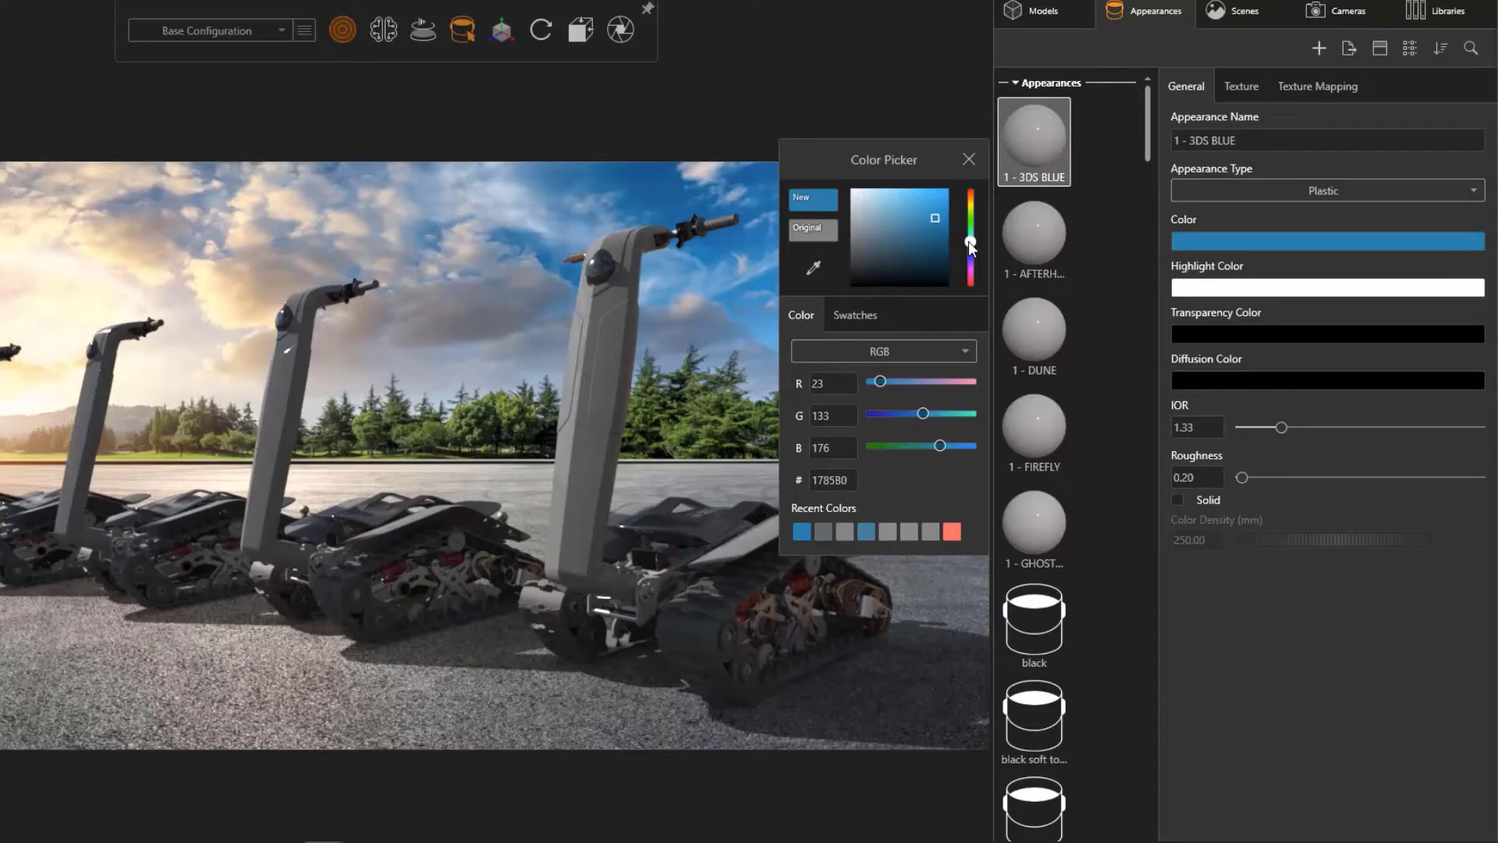
click(851, 479)
click(966, 352)
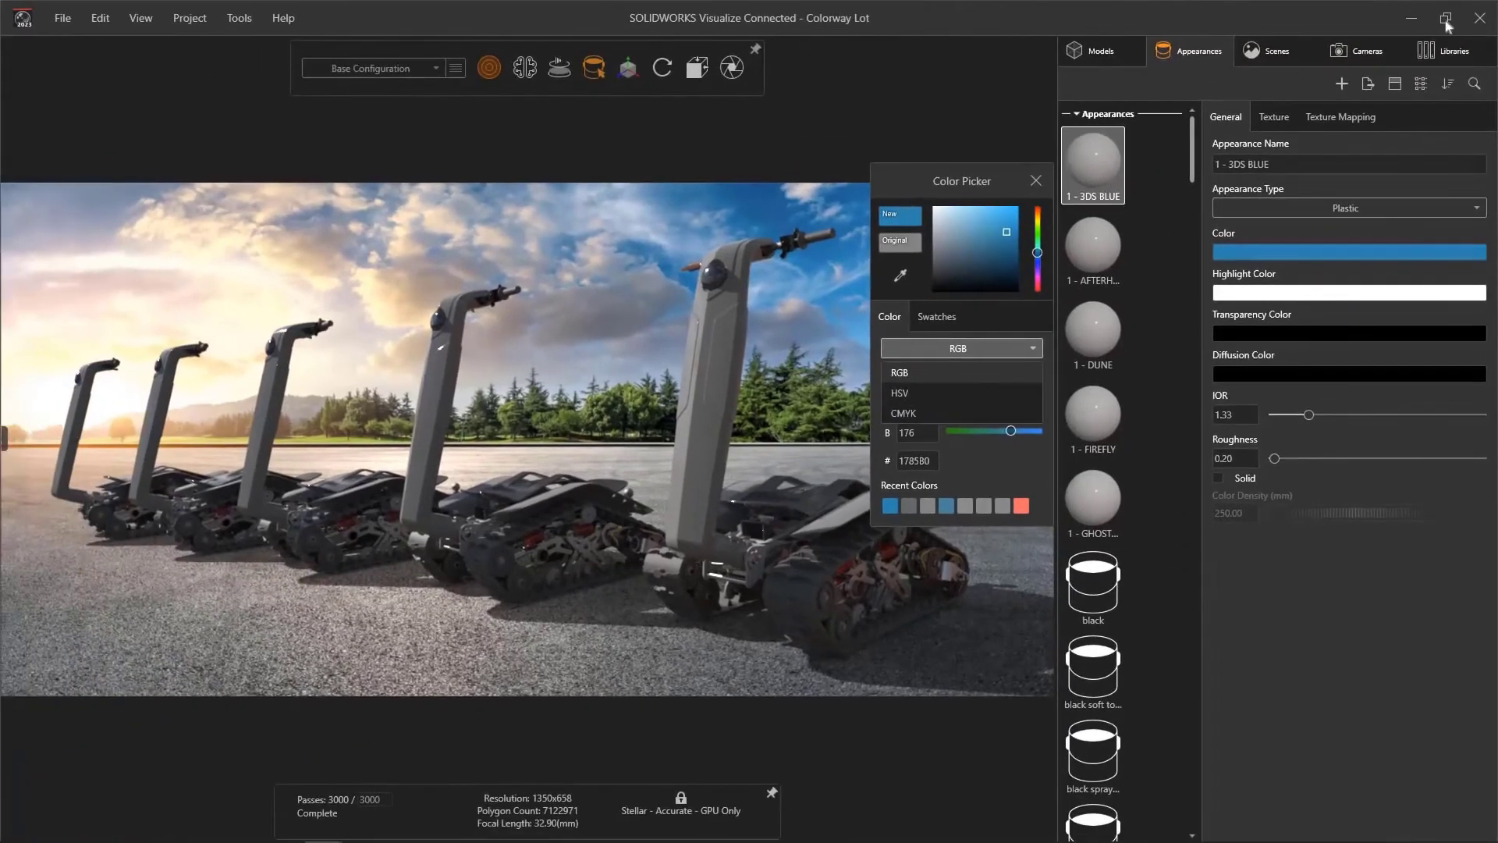
Eyedrop the logo's blue 00497B (RGB 0, 73, 123) into 1 - 3DS BLUE
click(1445, 26)
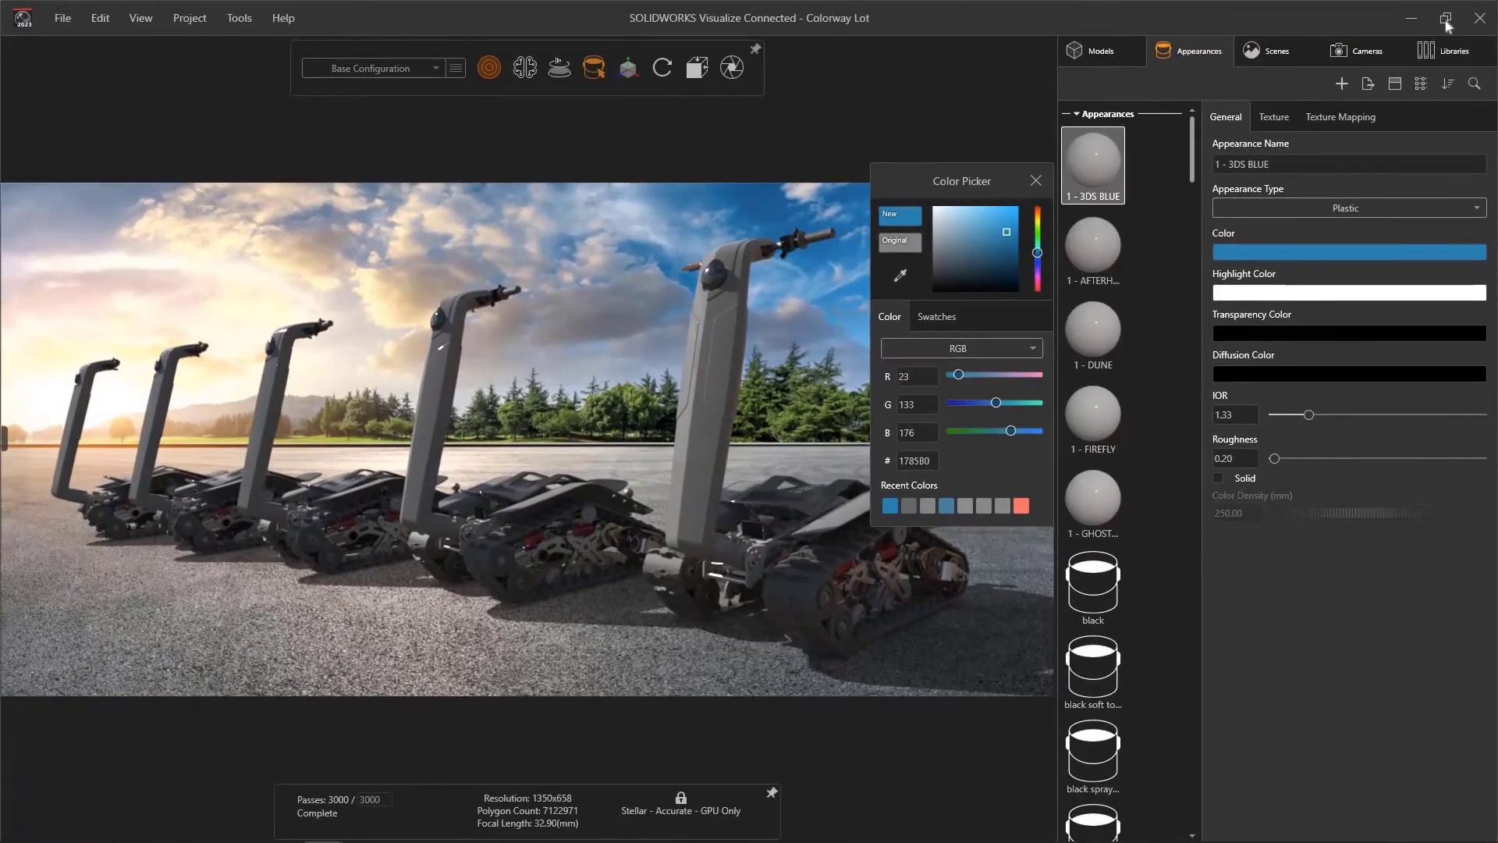
click(900, 276)
click(632, 355)
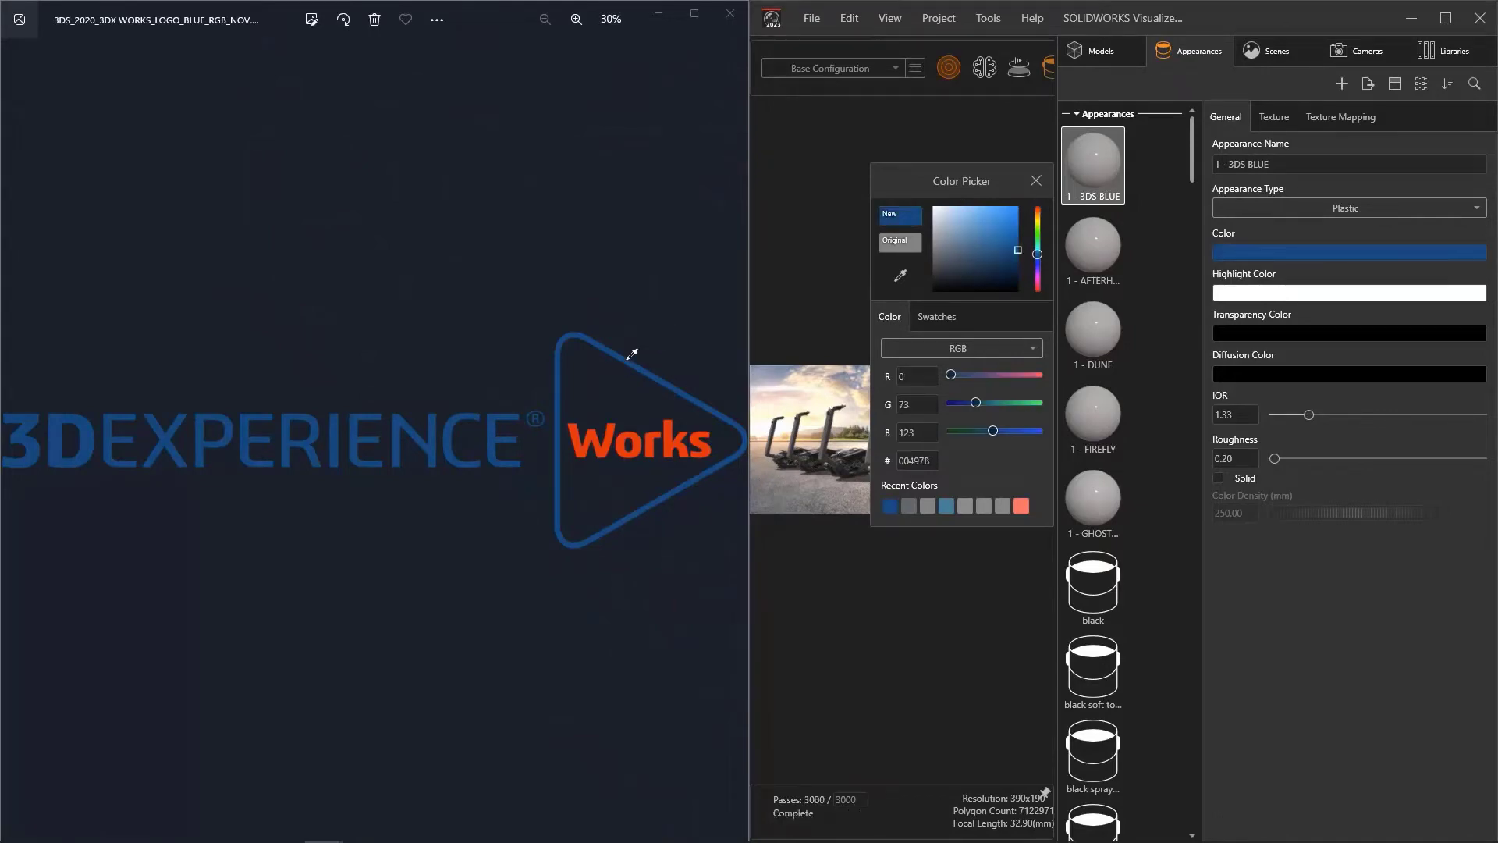
click(1445, 18)
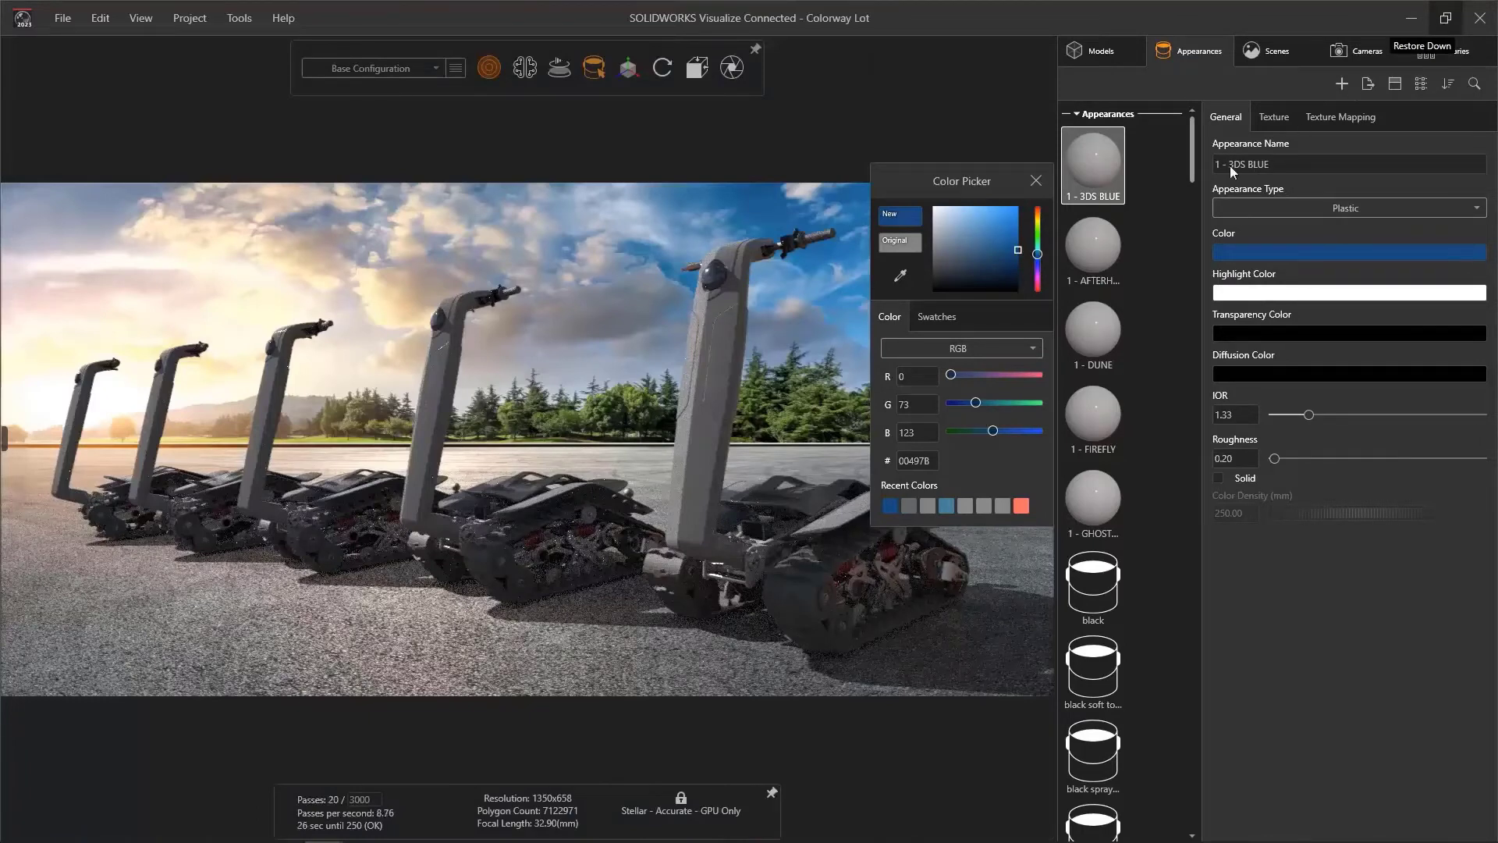
Add the logo blue as a new swatch in the Shredder New Colors palette
click(937, 317)
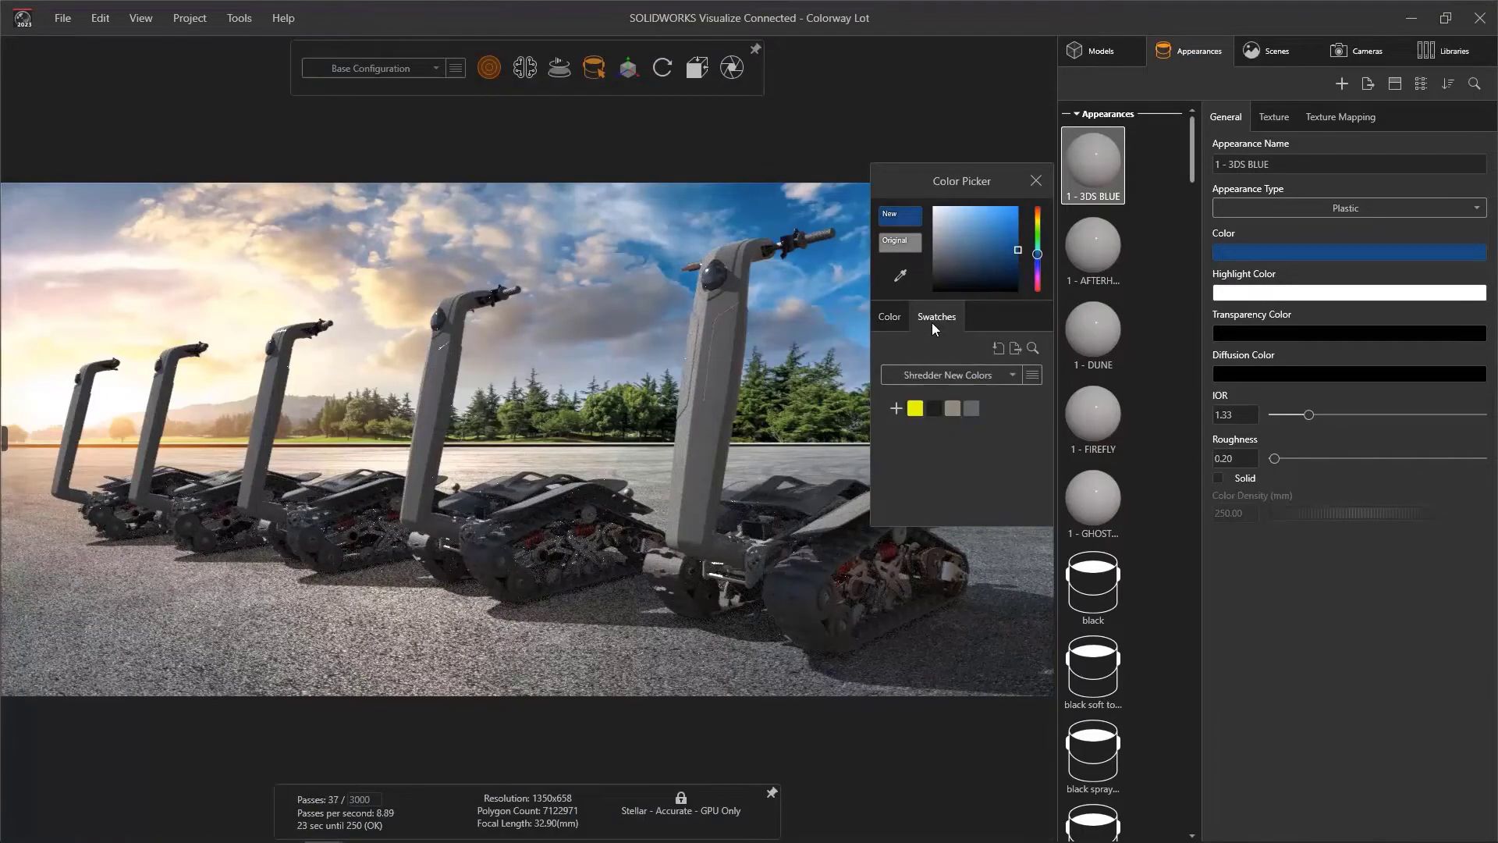
click(897, 409)
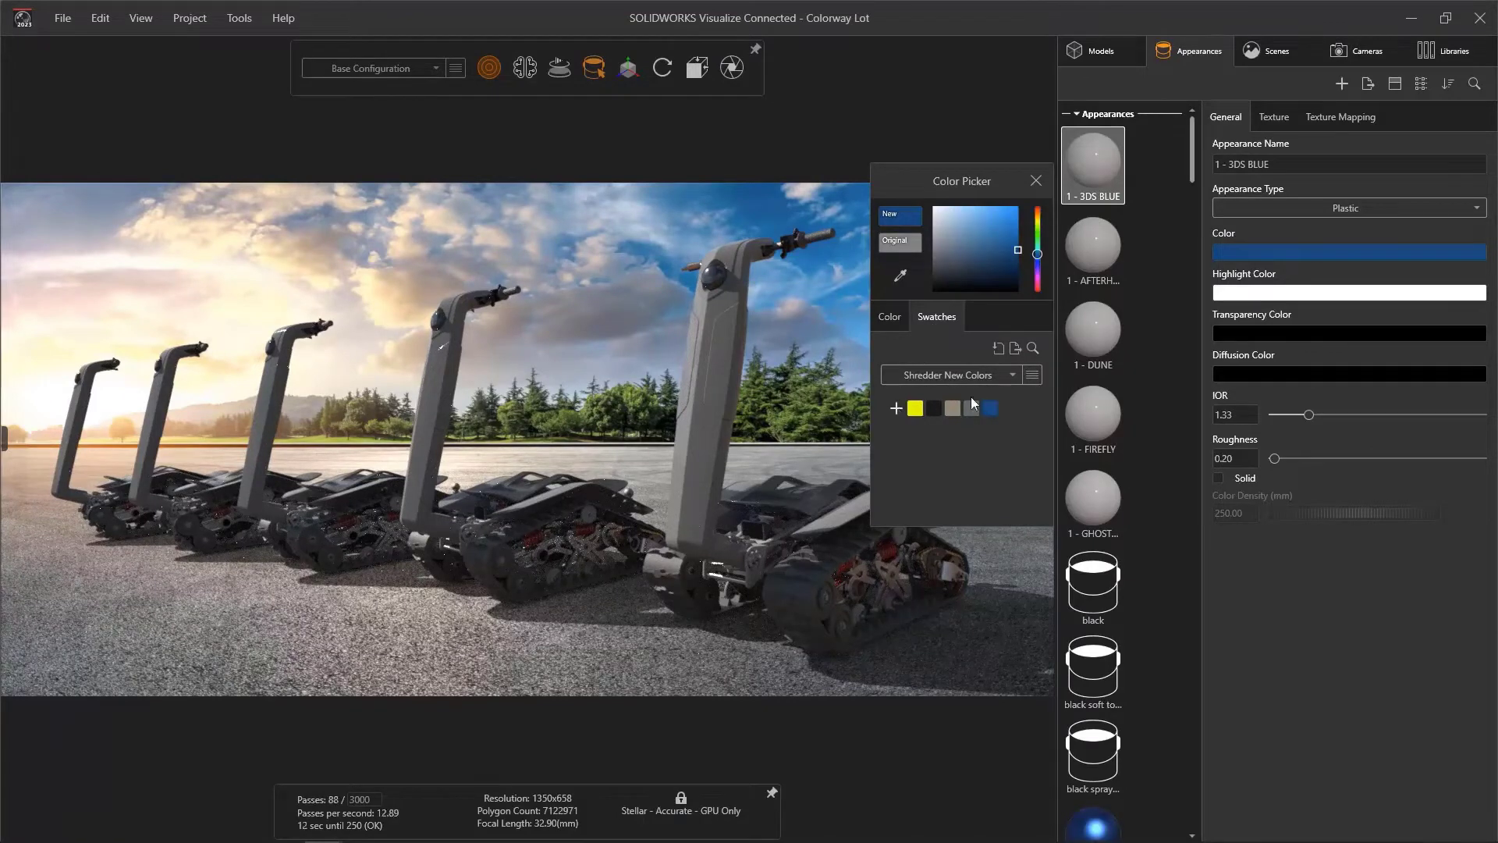
click(1035, 381)
click(982, 410)
click(899, 330)
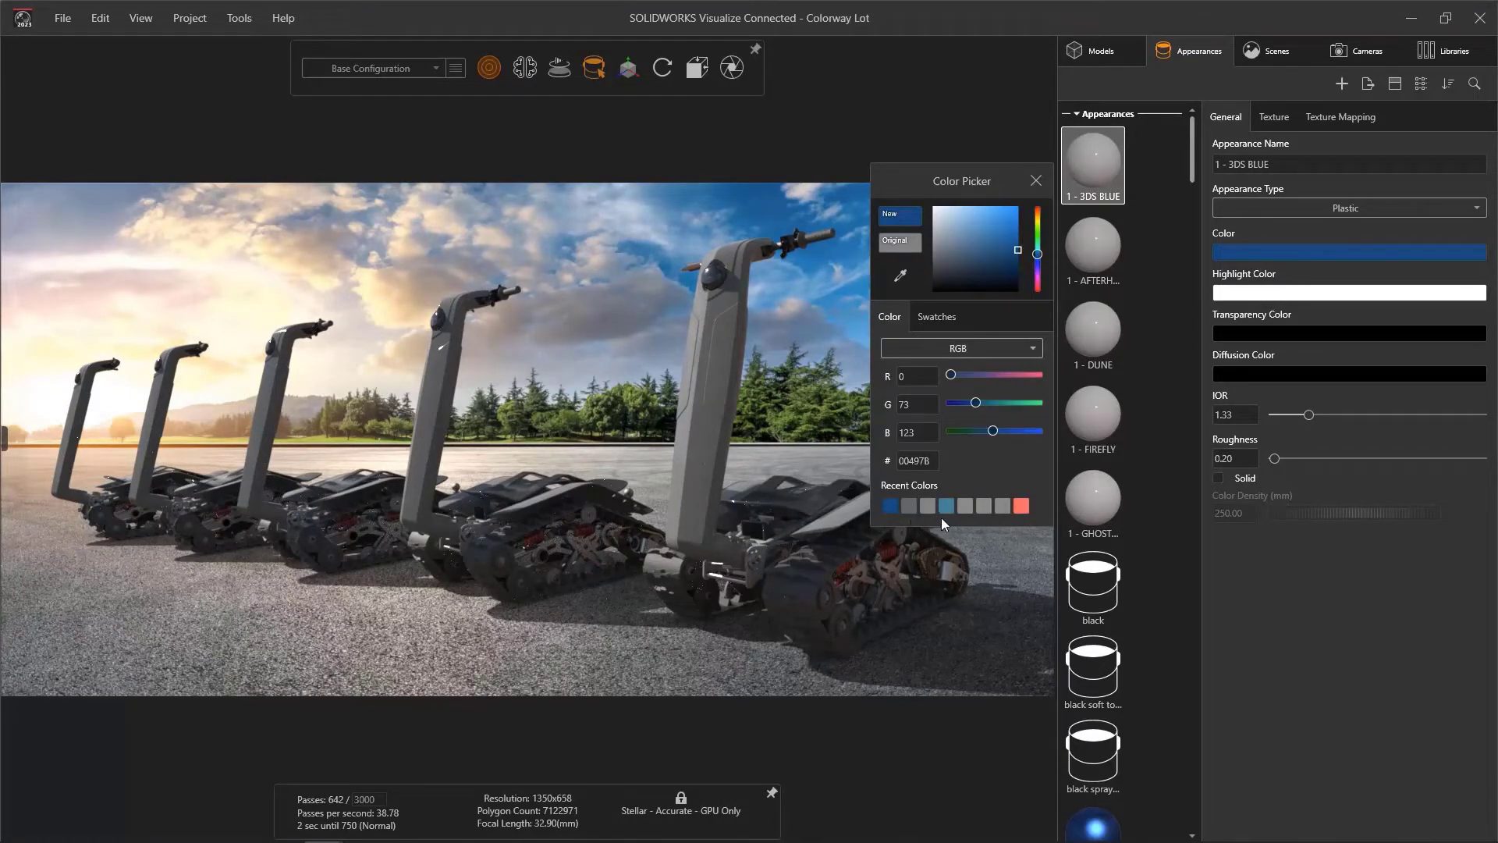
Give AFTERHOURS black, DUNE tan, FIREFLY yellow and GHOST SQUAD grey swatch colours
click(951, 331)
click(1101, 256)
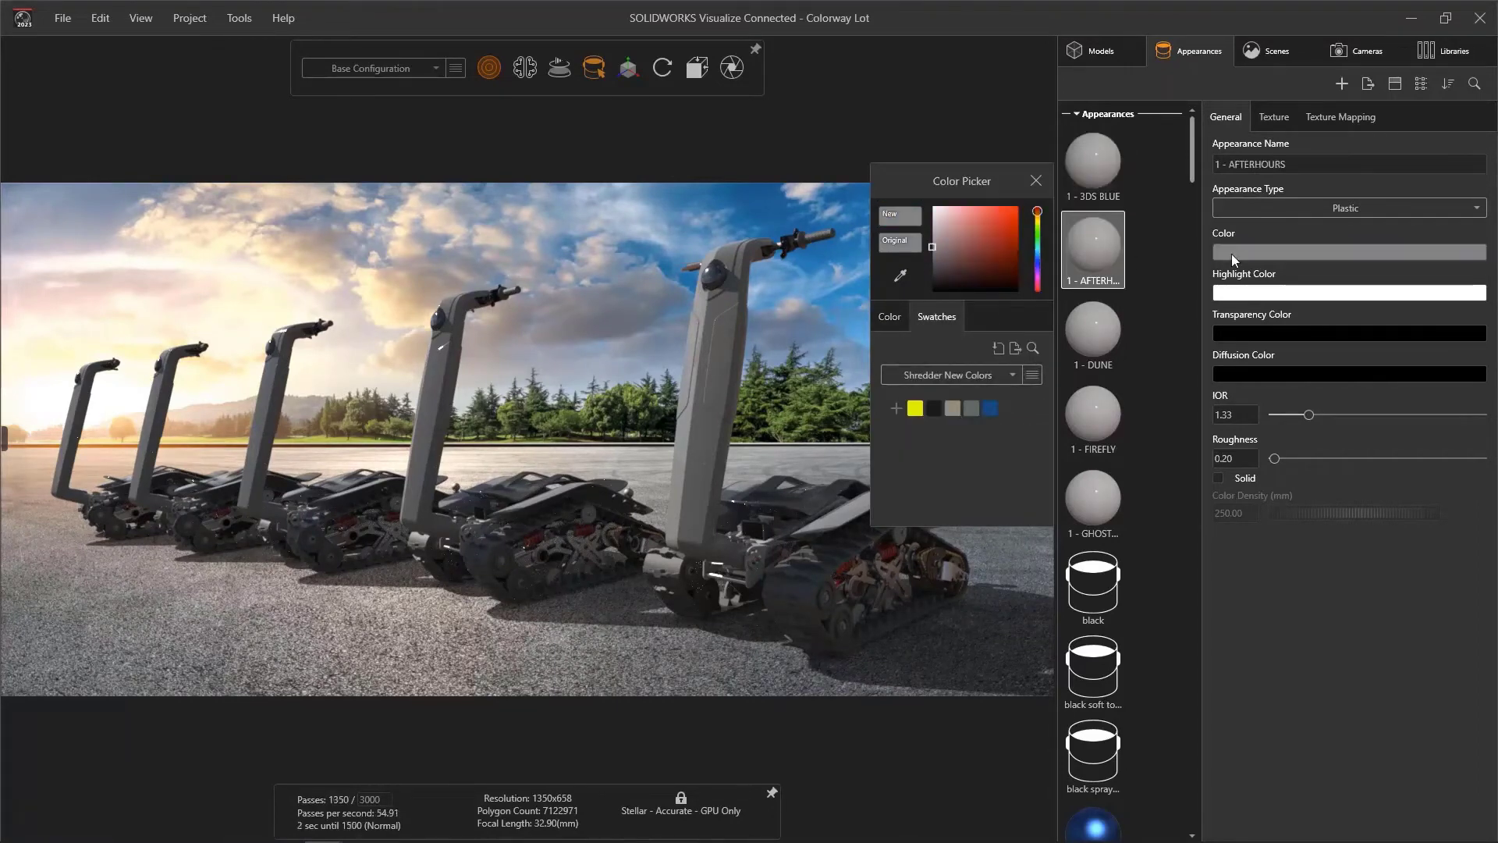
click(937, 413)
click(1089, 339)
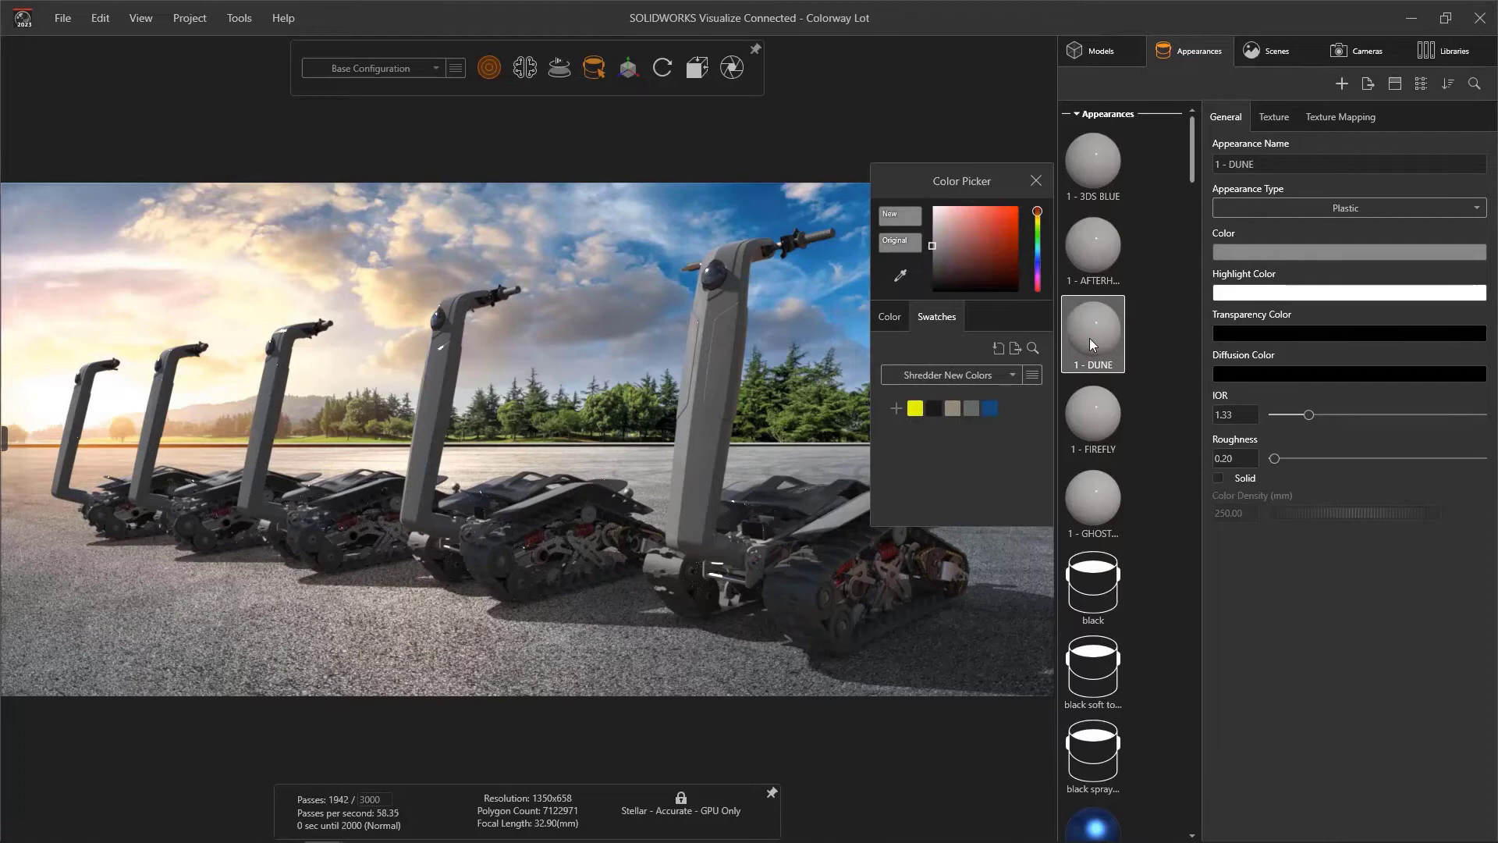
click(958, 409)
click(1089, 400)
click(913, 410)
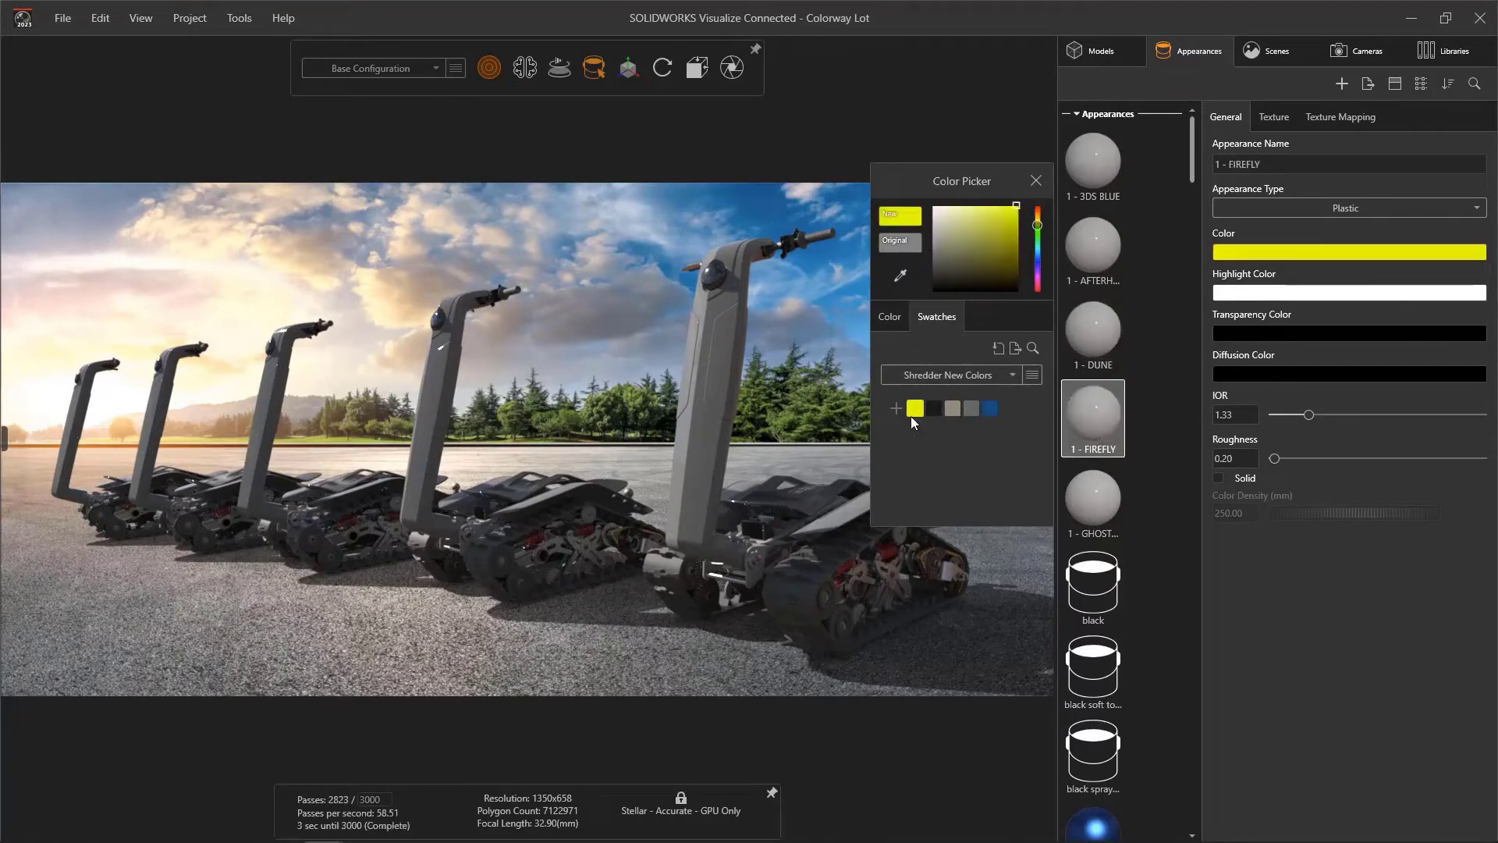
click(1092, 489)
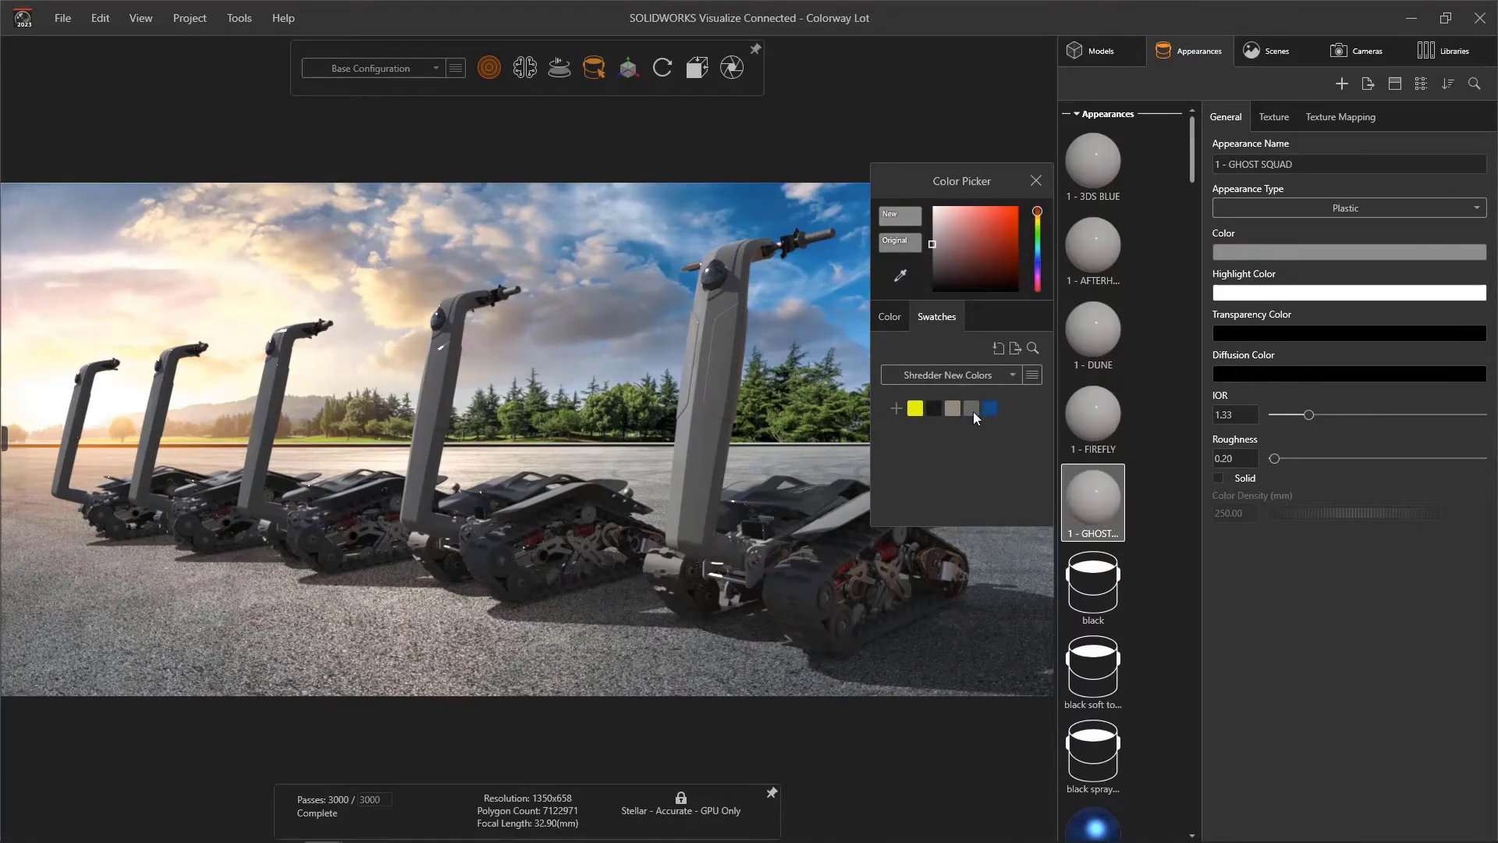
click(973, 410)
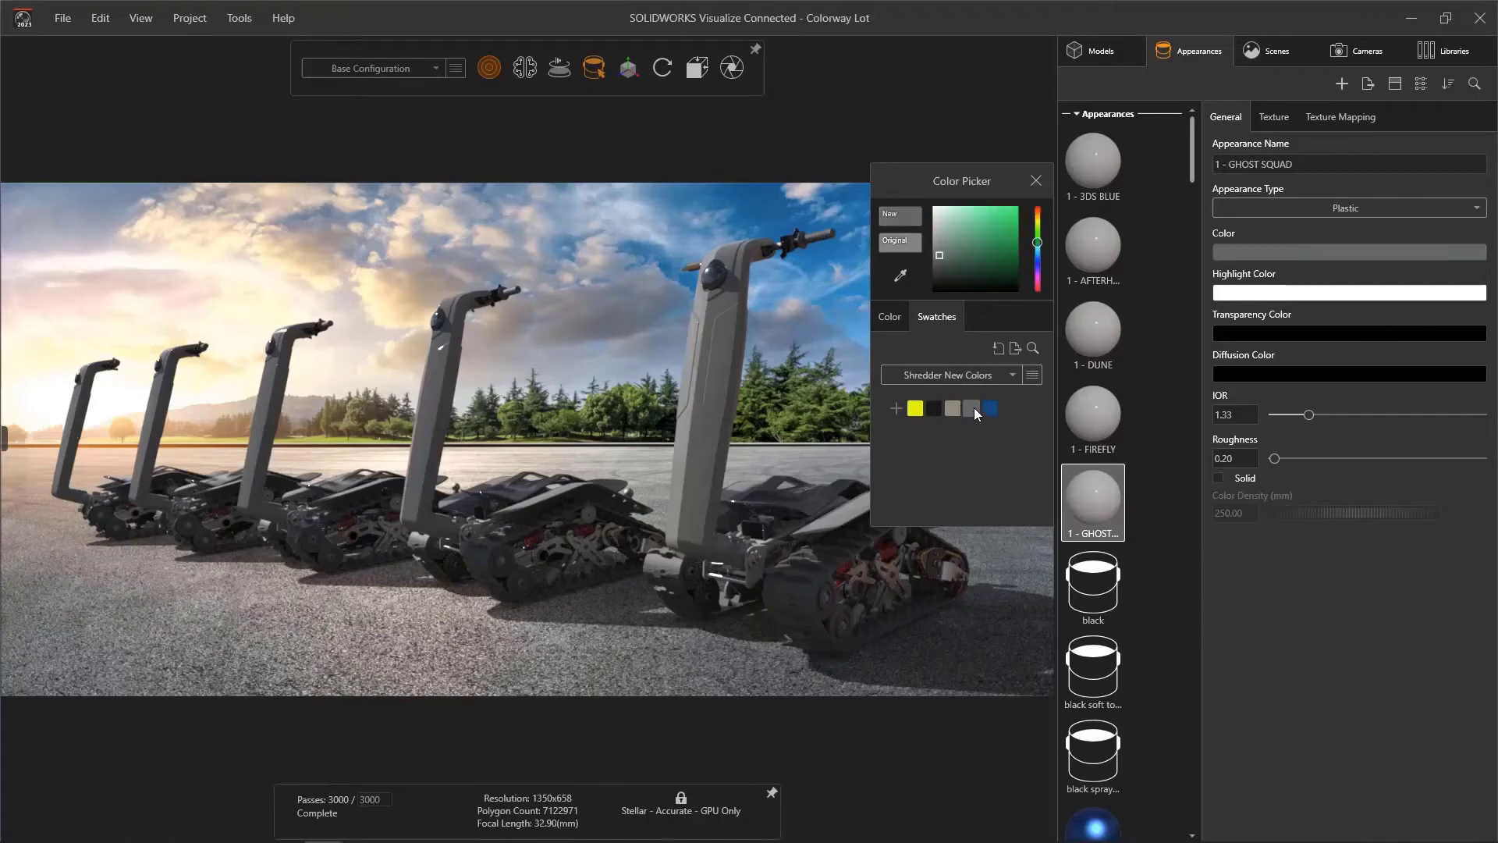
click(1037, 181)
Apply GHOST SQUAD, 3DS BLUE, DUNE, FIREFLY and AFTERHOURS to the five shredders, front to left
drag(1092, 499, 737, 399)
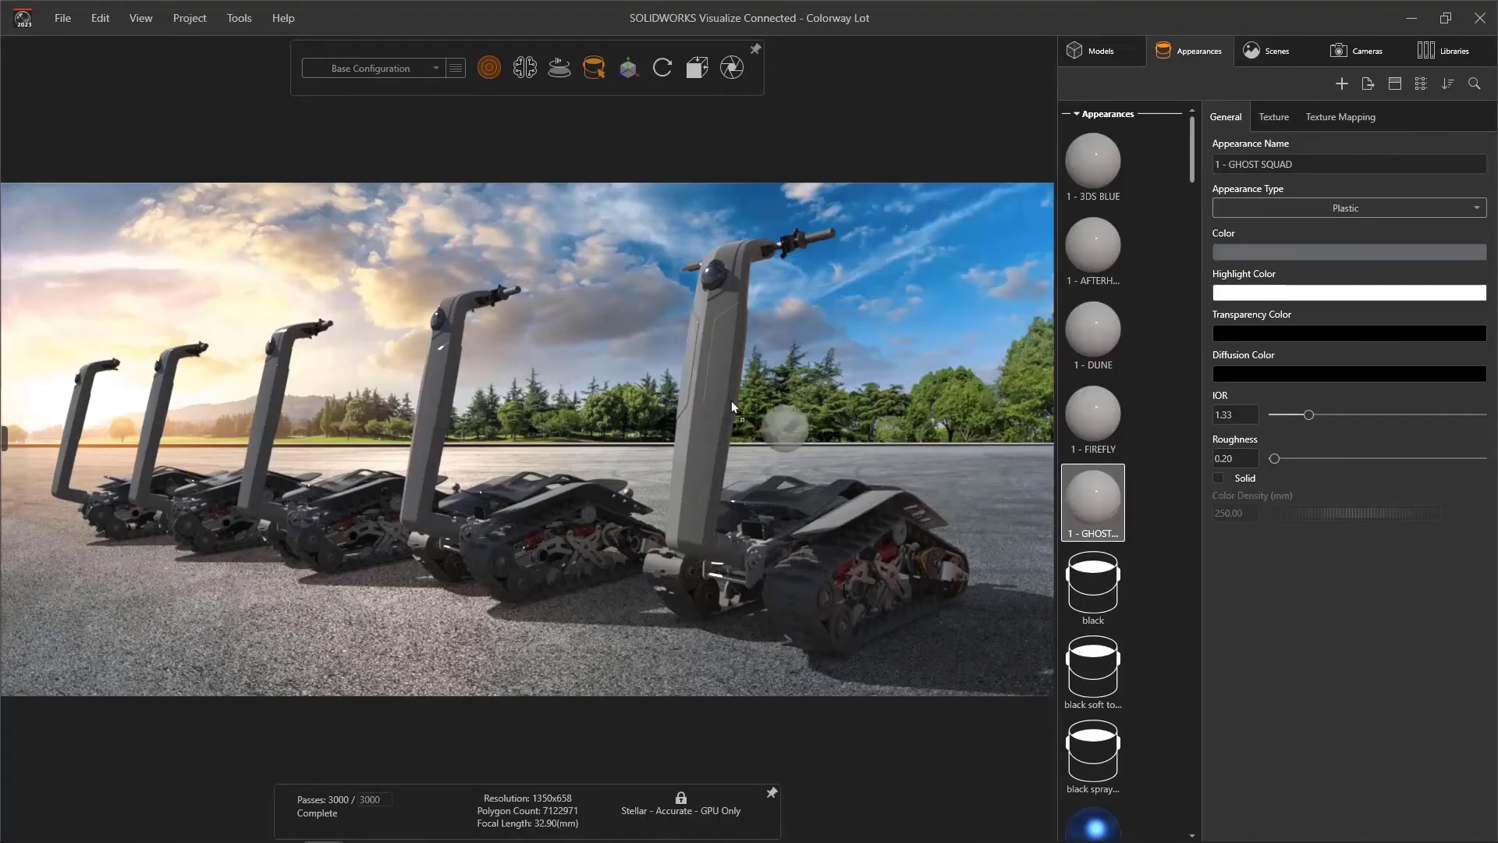
drag(1091, 168, 449, 386)
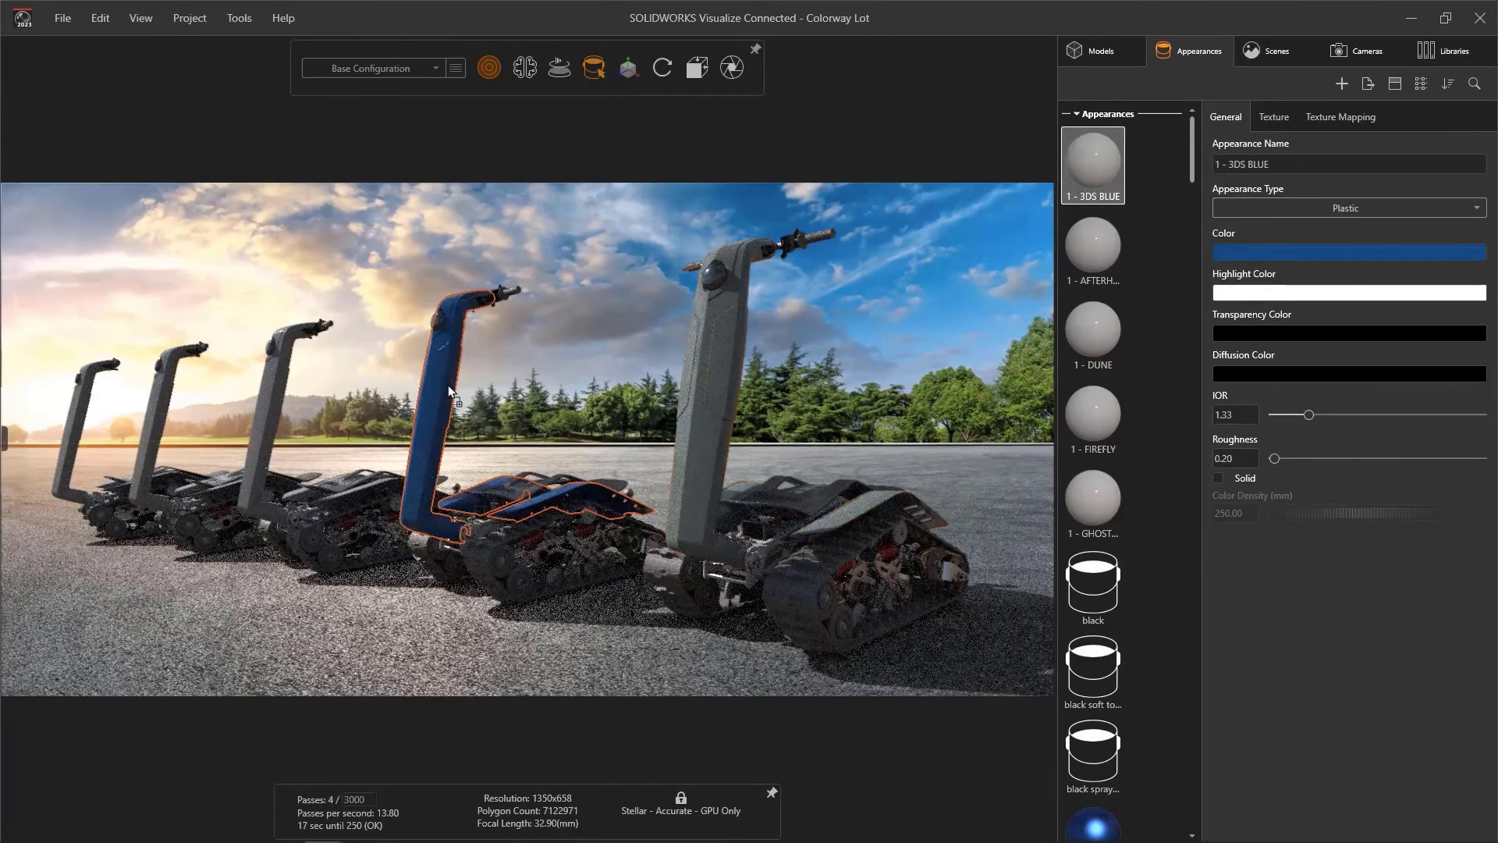
drag(1093, 328, 281, 406)
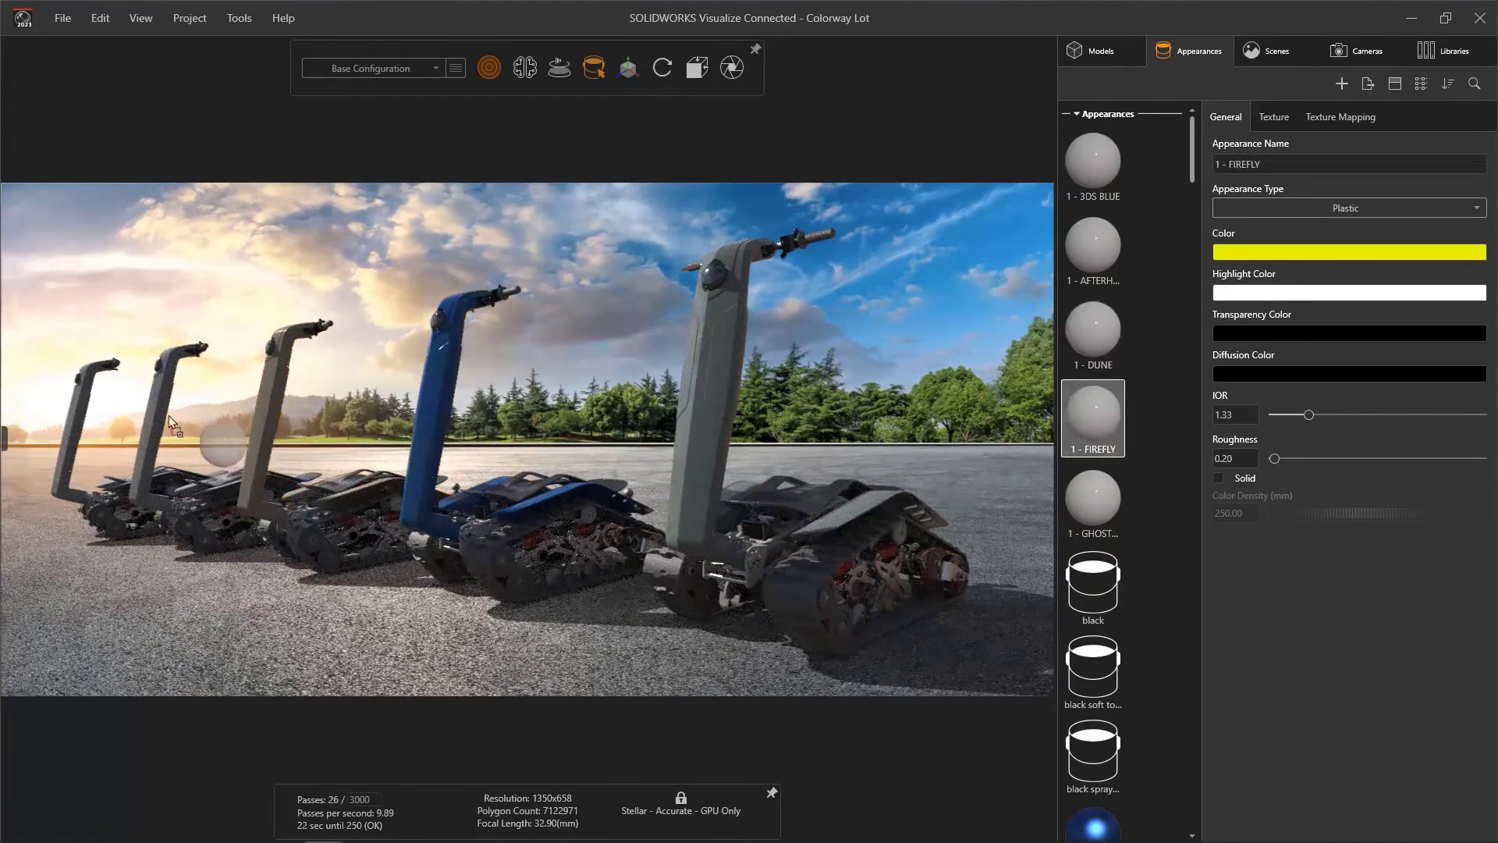
drag(1093, 414, 161, 415)
drag(1093, 249, 77, 418)
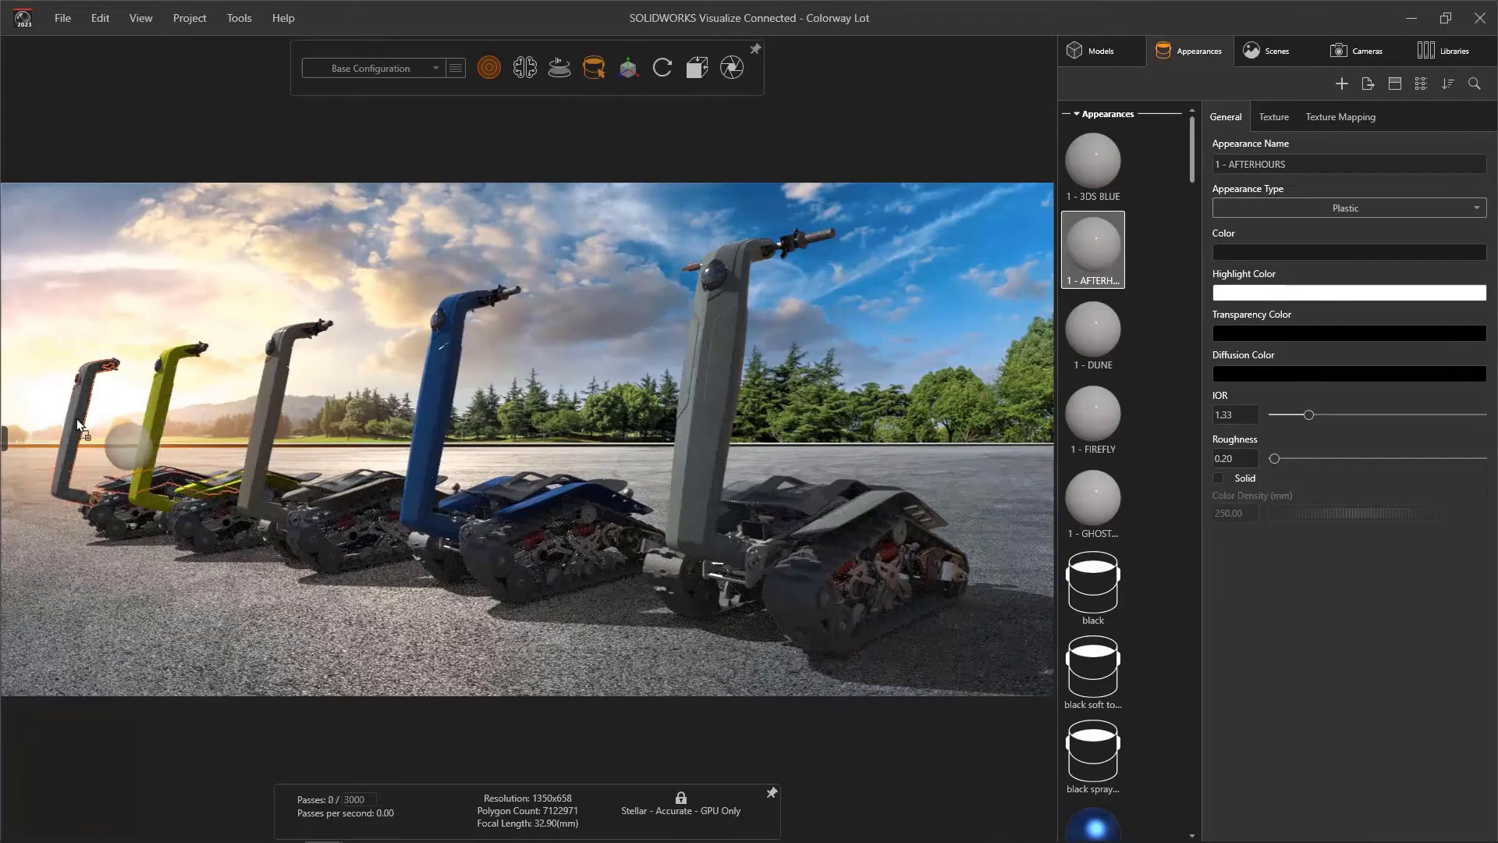
click(23, 541)
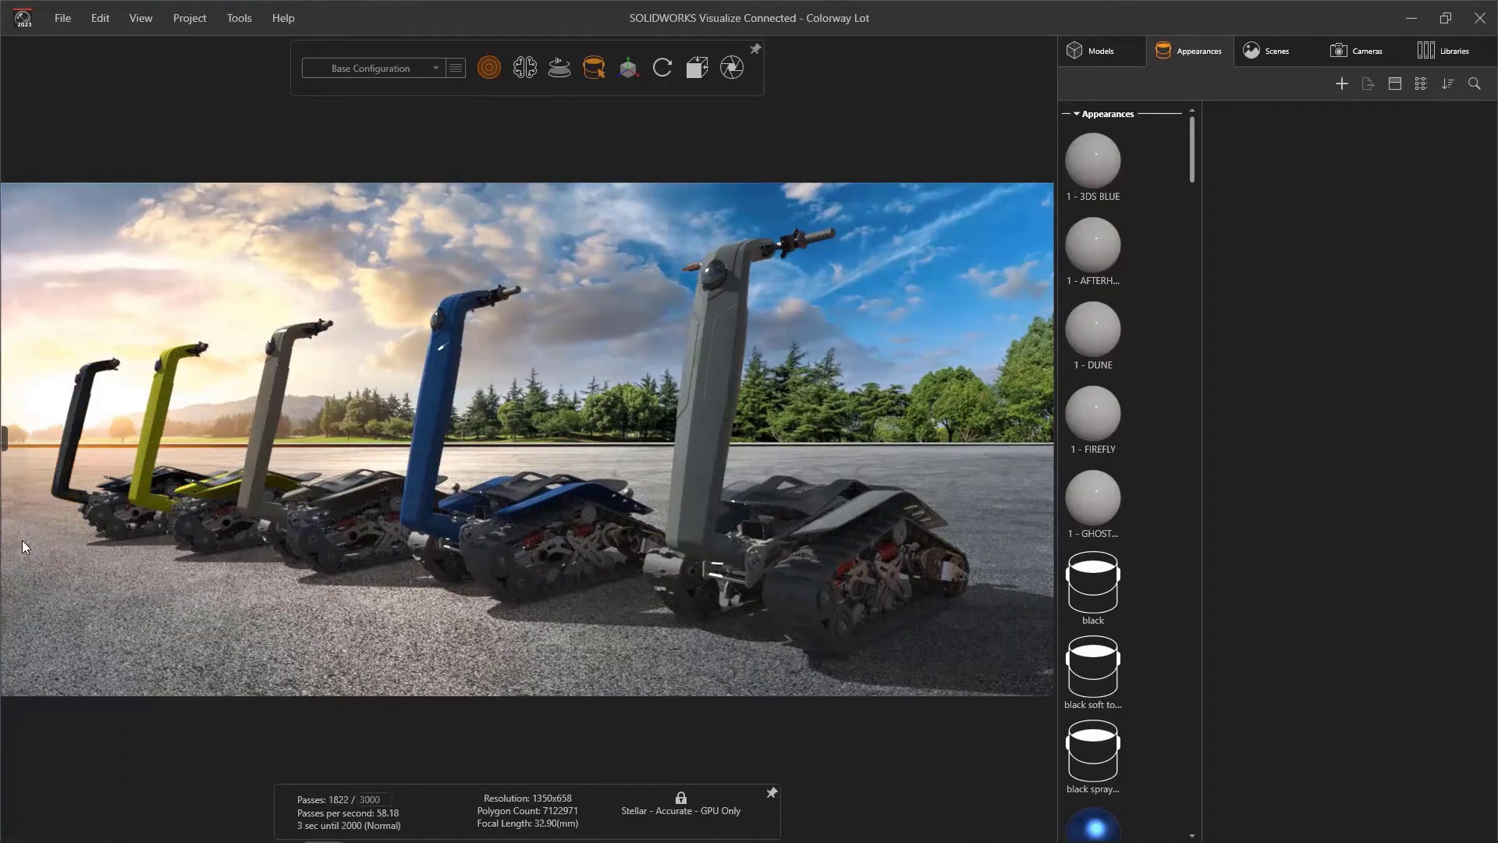
Open Options on the 3D Viewport page to view the 3DS Stellar Physically Correct render engine
click(234, 20)
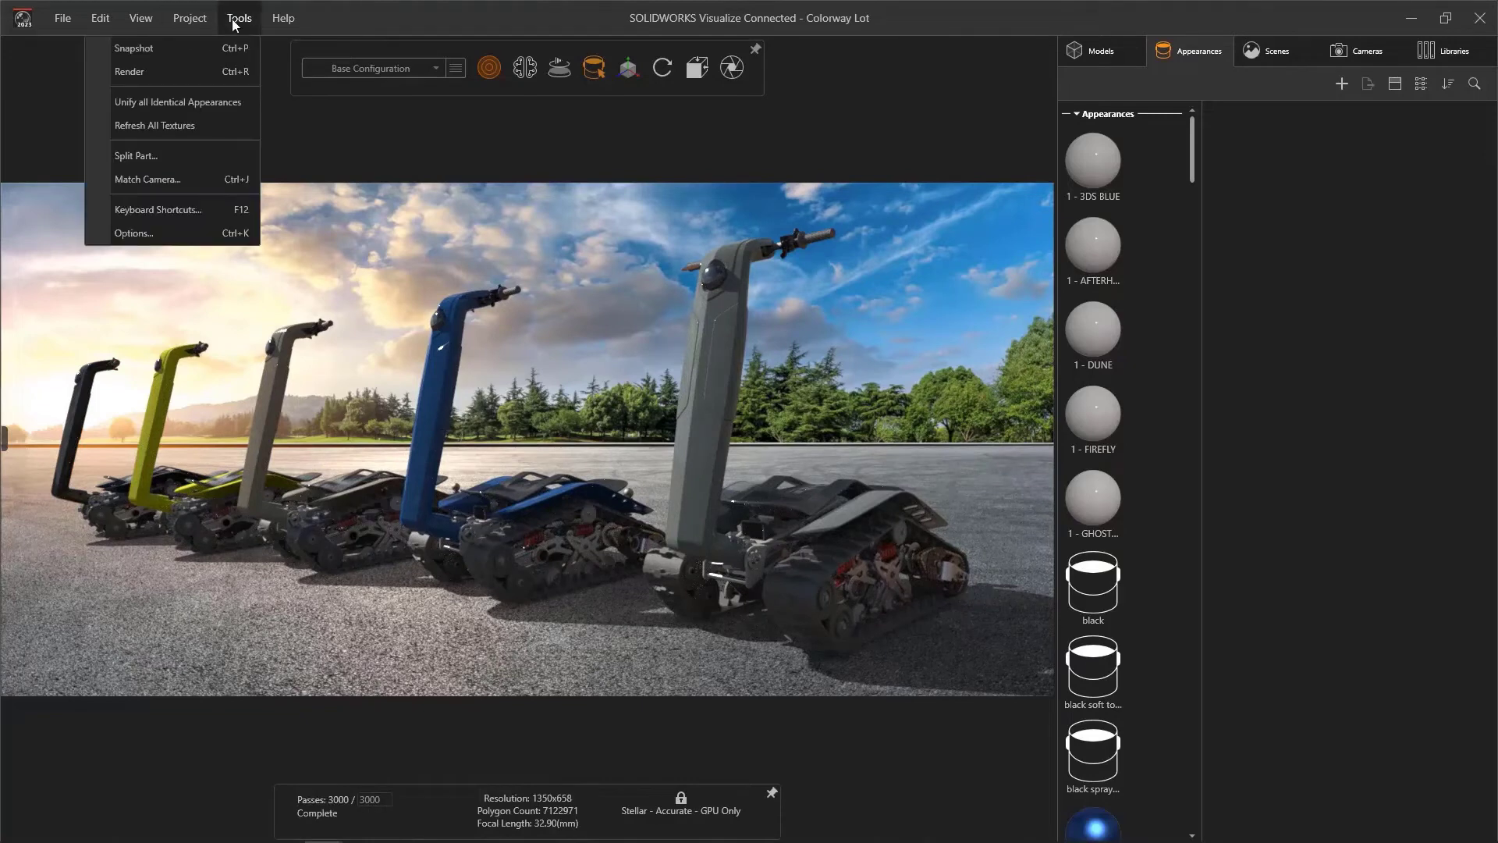
click(161, 241)
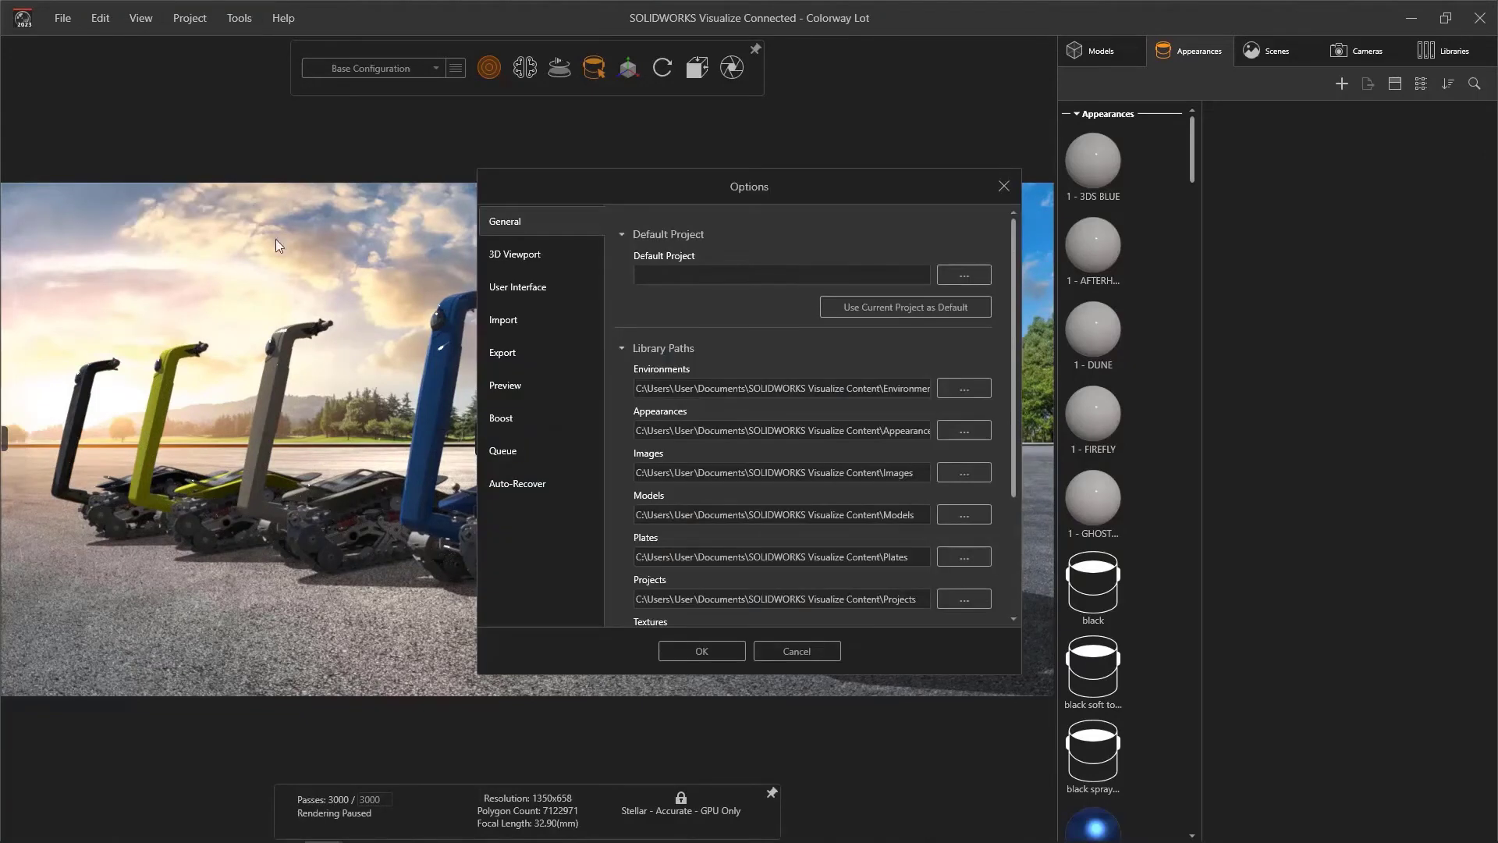
click(549, 254)
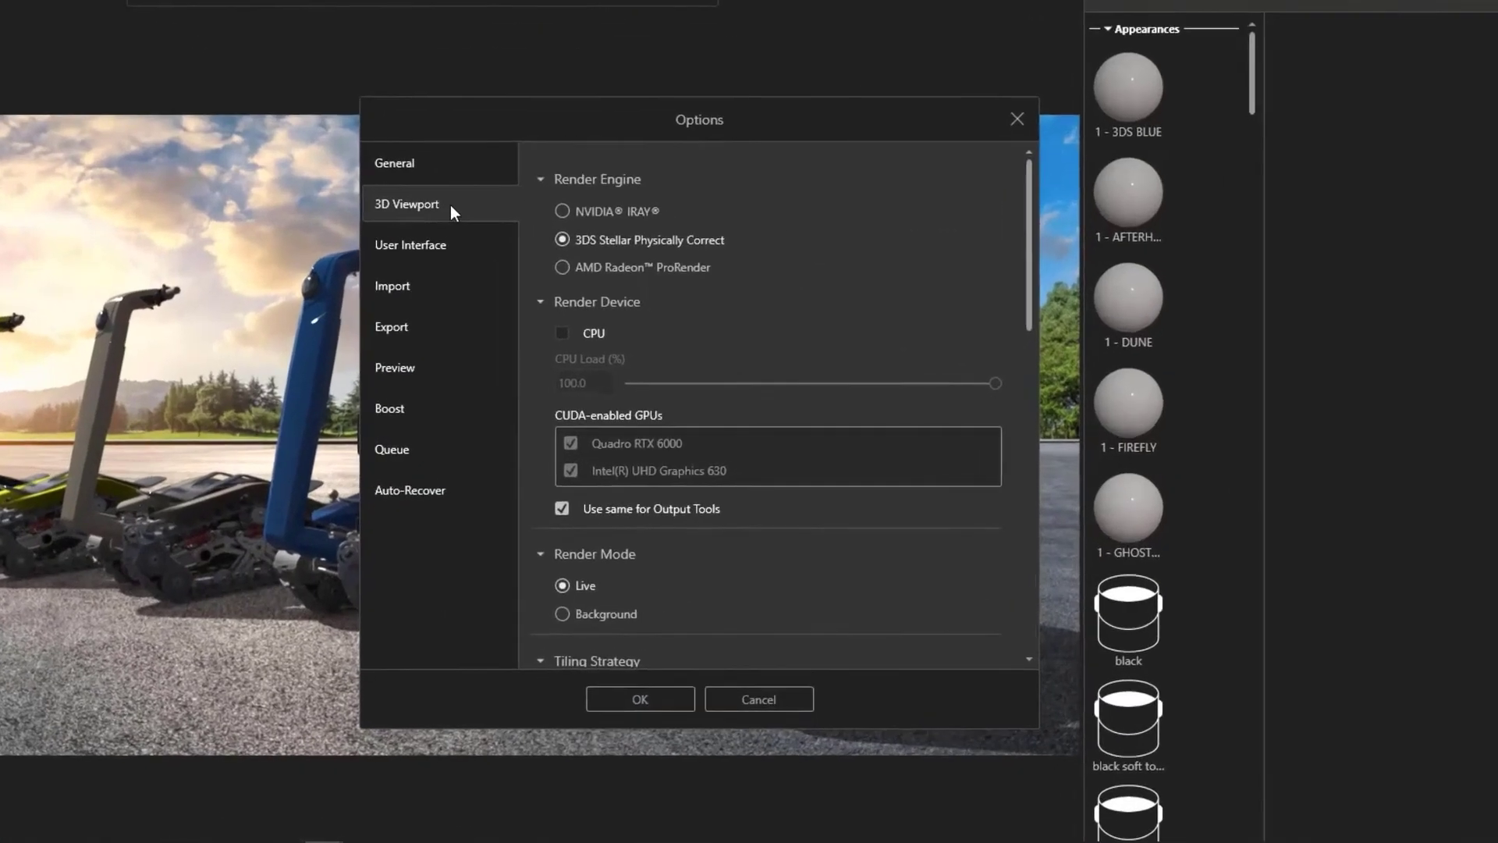